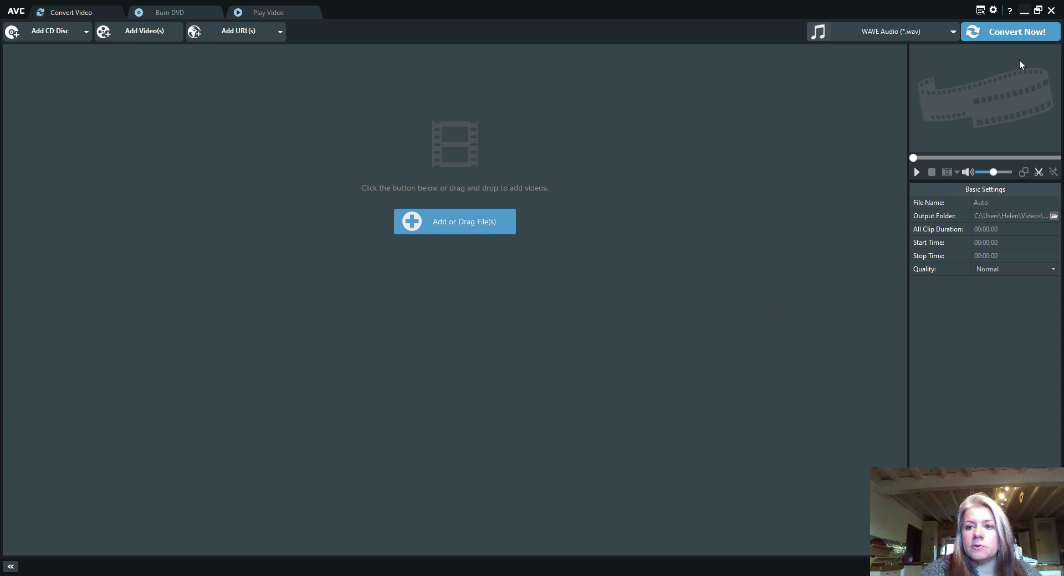
Step: Load the 17:28 Voice 017_sd recording from Guided med lesson into Any Video Converter, then hide Explorer
mouse_move(447, 571)
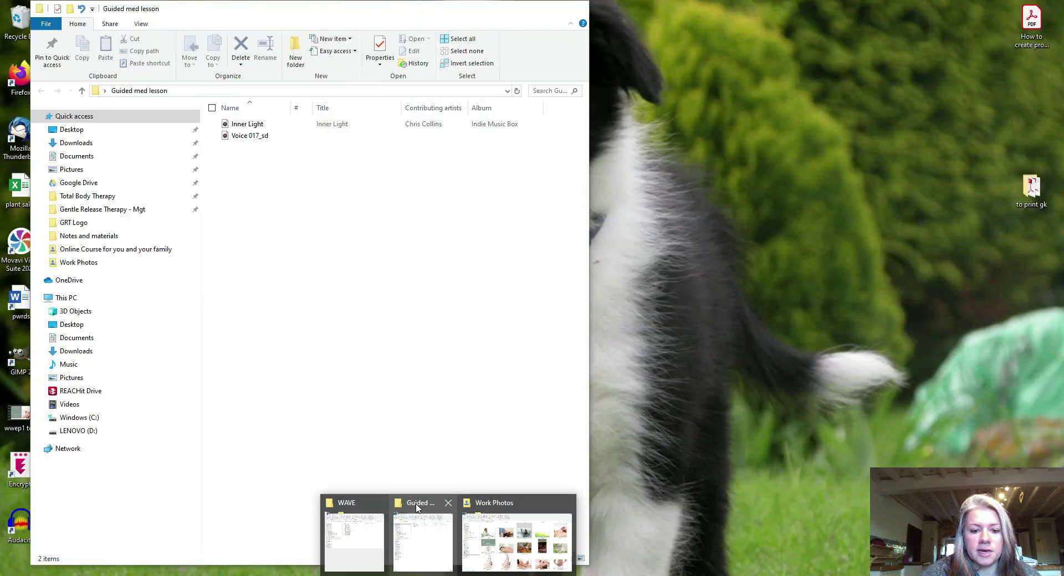
click(418, 509)
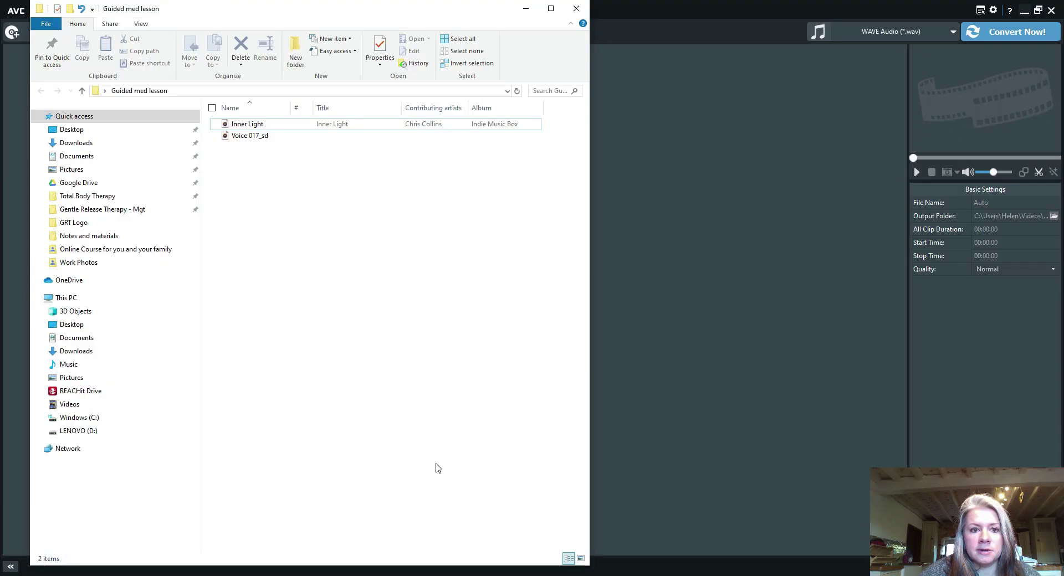
click(281, 136)
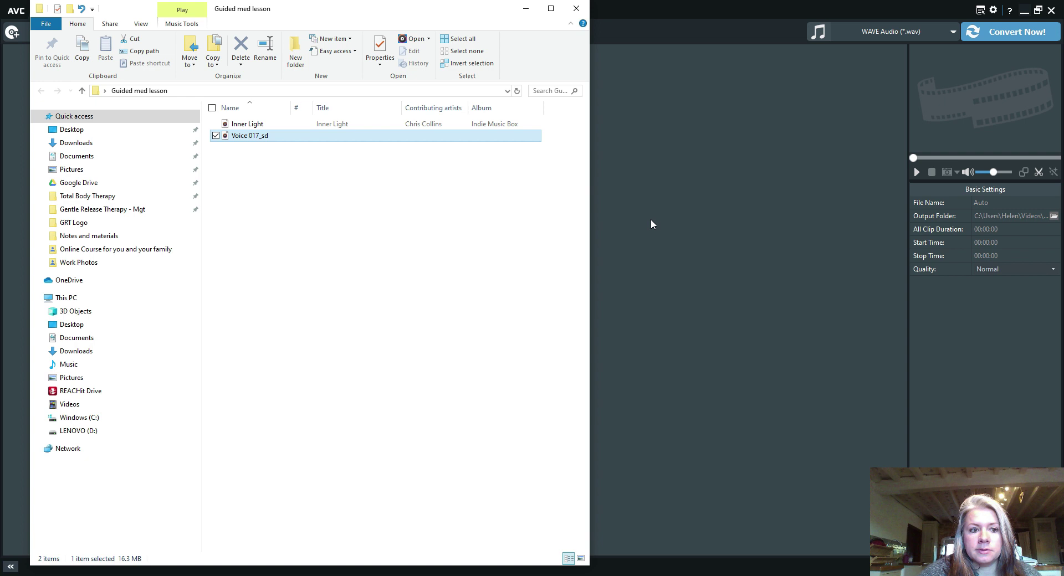
click(527, 9)
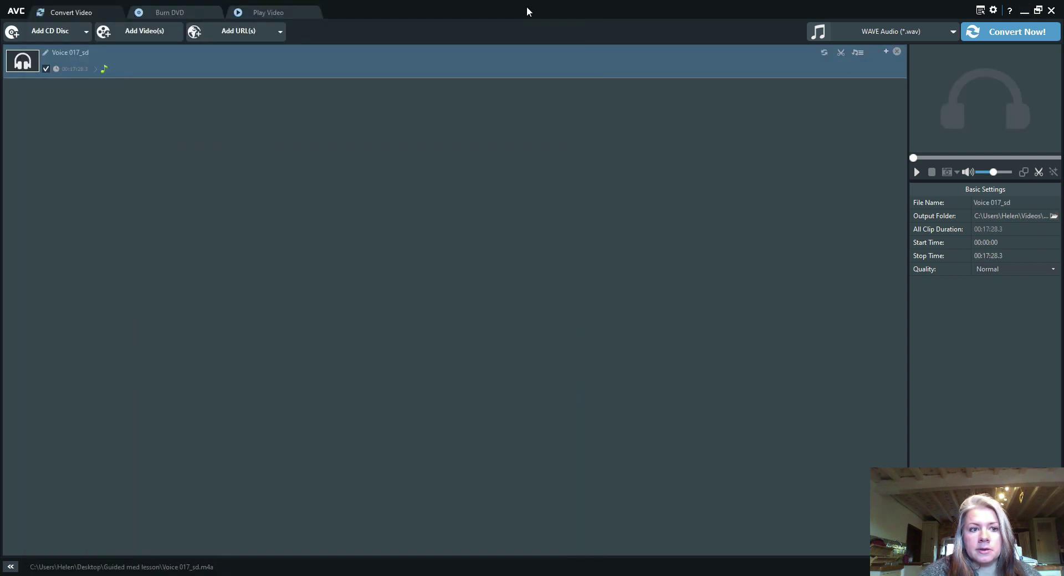
Step: Keep WAVE Audio (*.wav) as the output and convert Voice 017_sd until it shows Completed
click(890, 33)
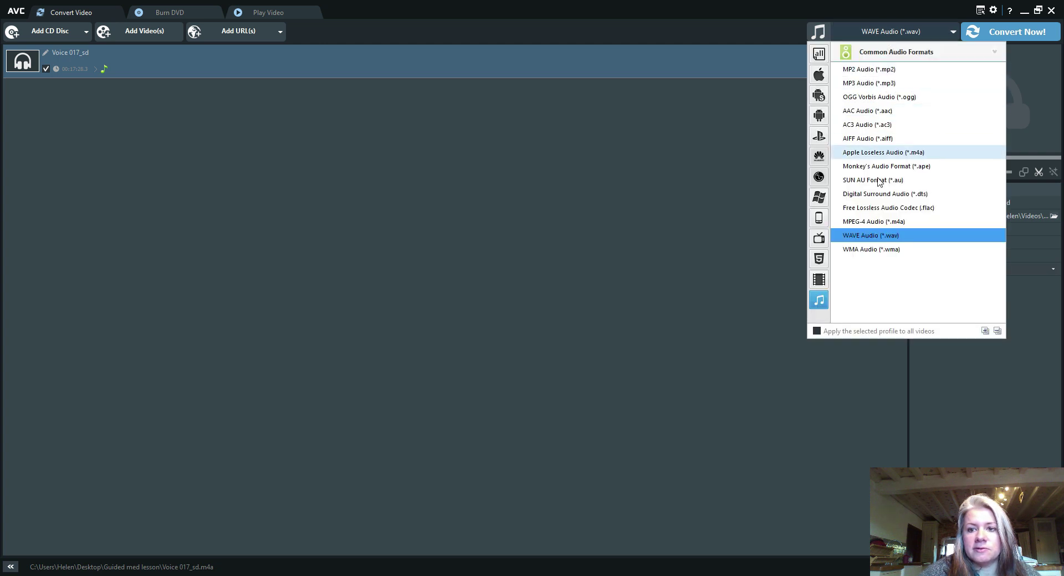
click(877, 238)
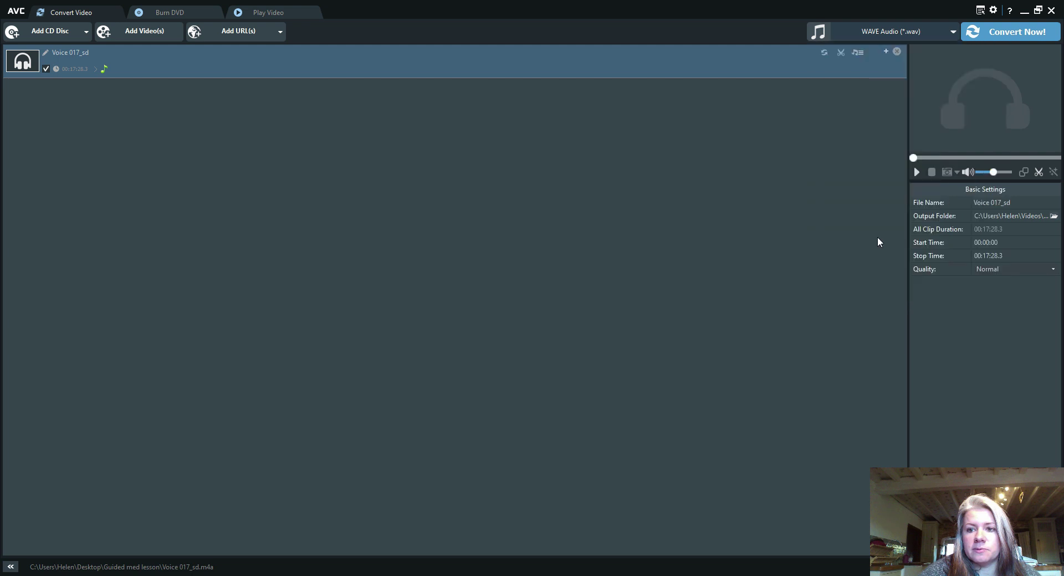
click(1010, 34)
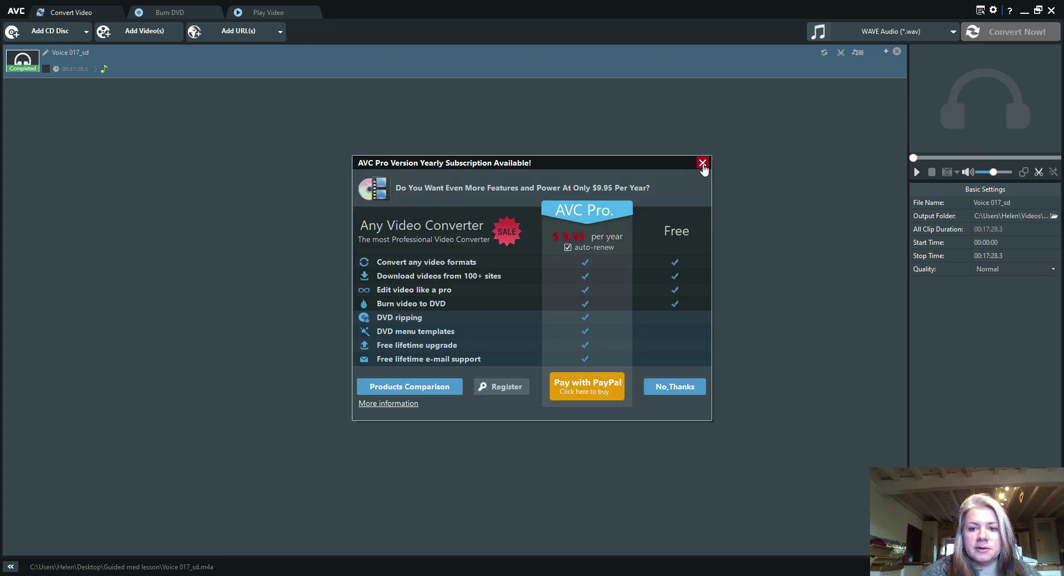
Step: Dismiss the Pro offer, check the 191 MB Voice 017_sd WAV, and return to Audacity
click(702, 164)
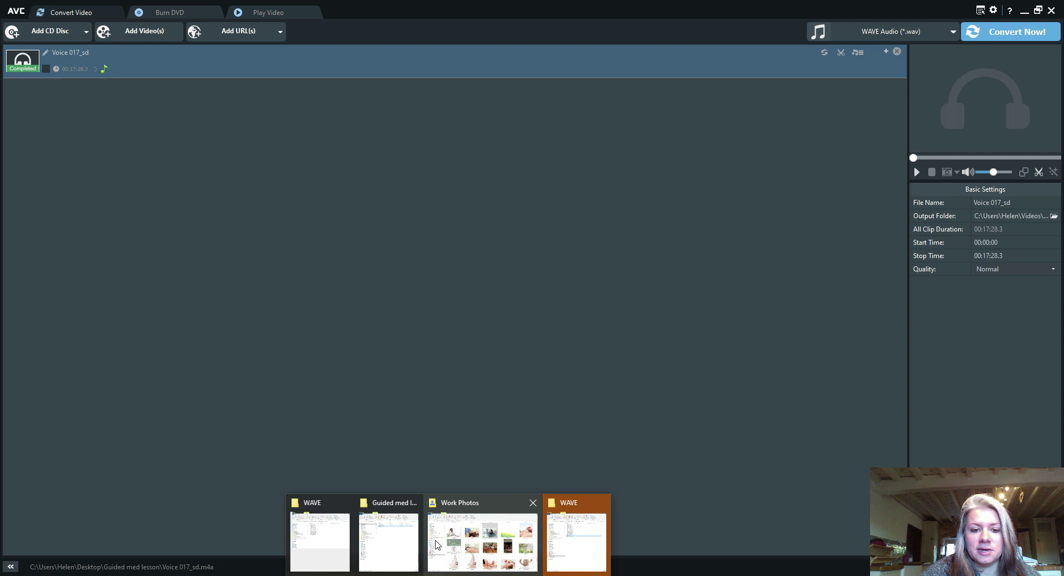
click(574, 516)
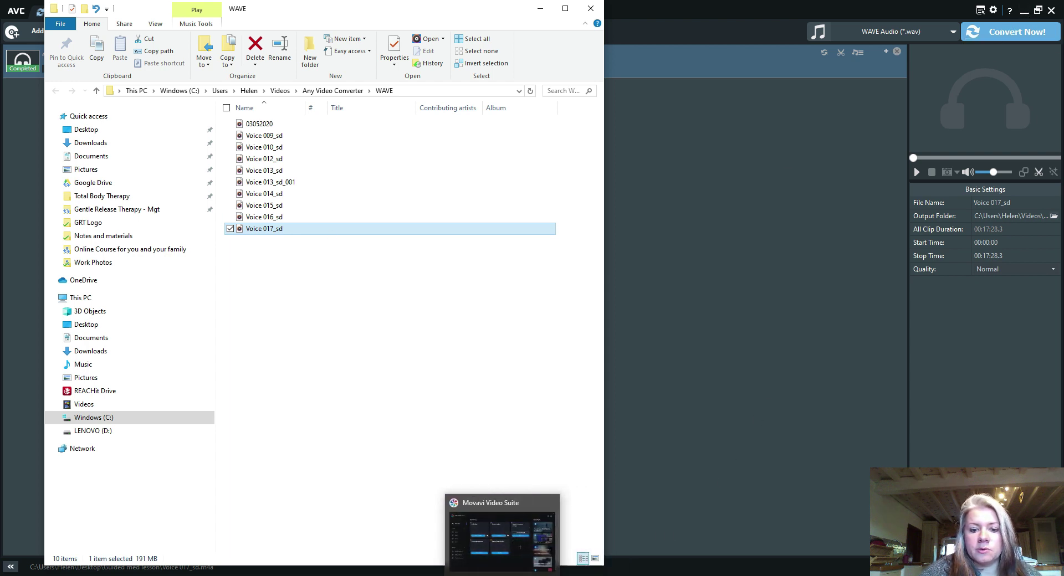
click(526, 575)
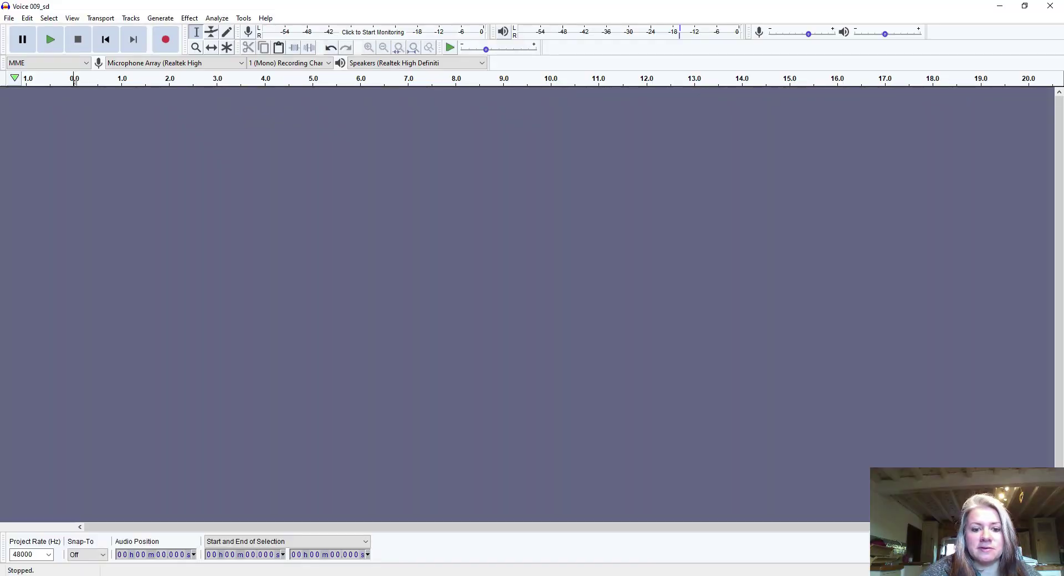
Step: Arrange the WAVE and Guided med lesson folder windows side by side
mouse_move(447, 575)
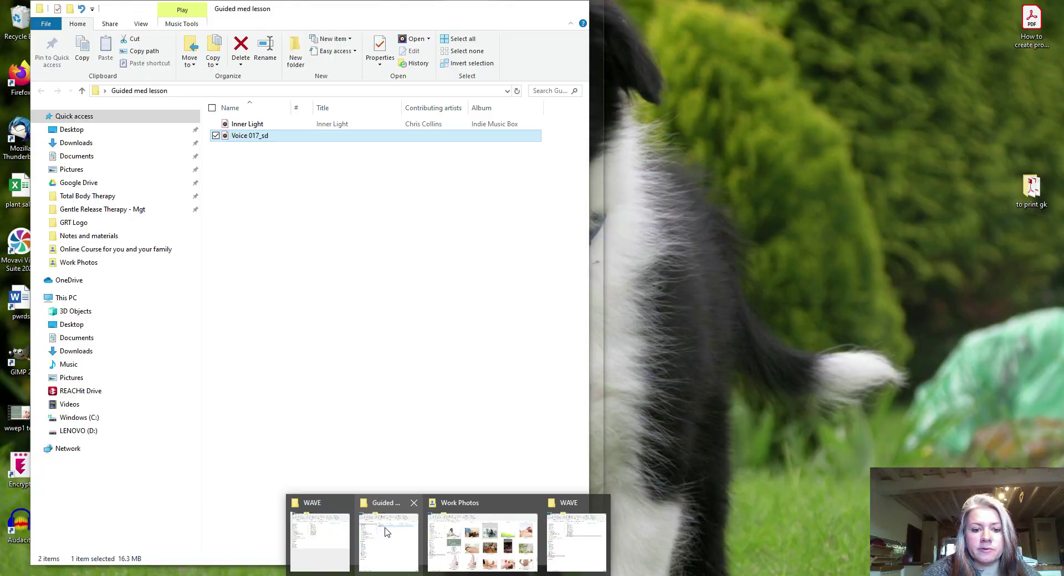
click(385, 532)
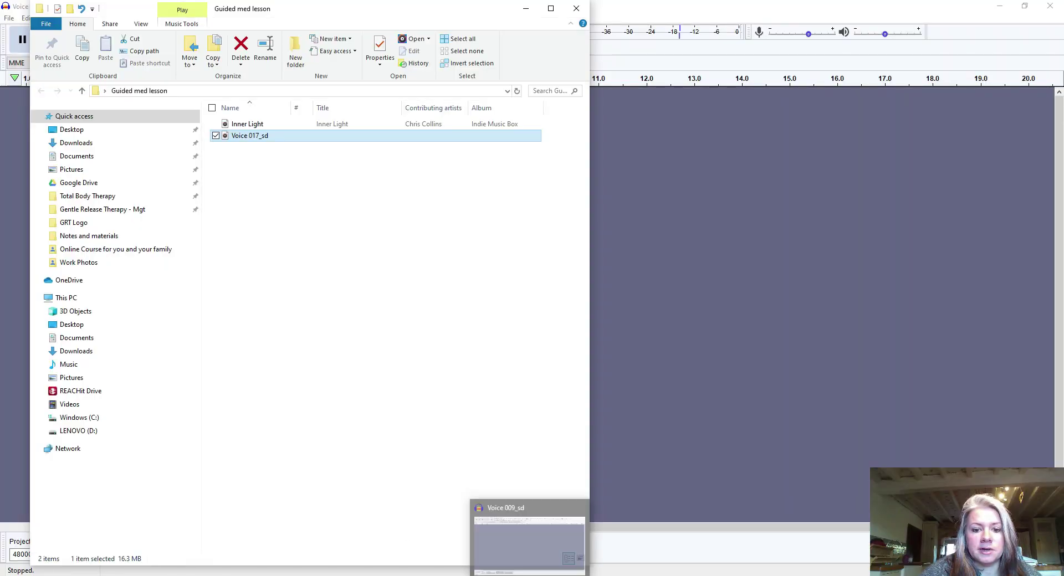
mouse_move(449, 575)
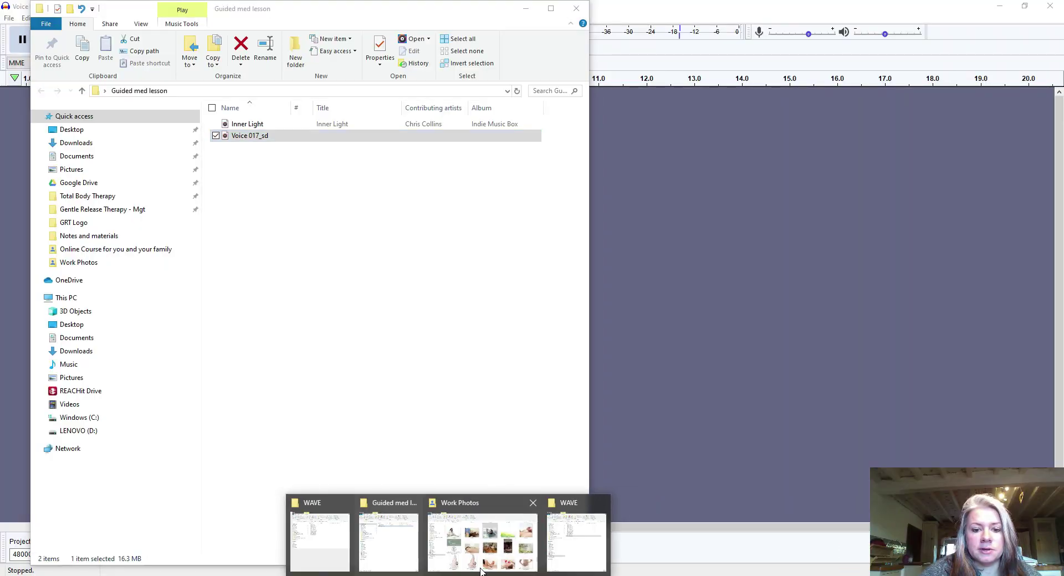
click(586, 546)
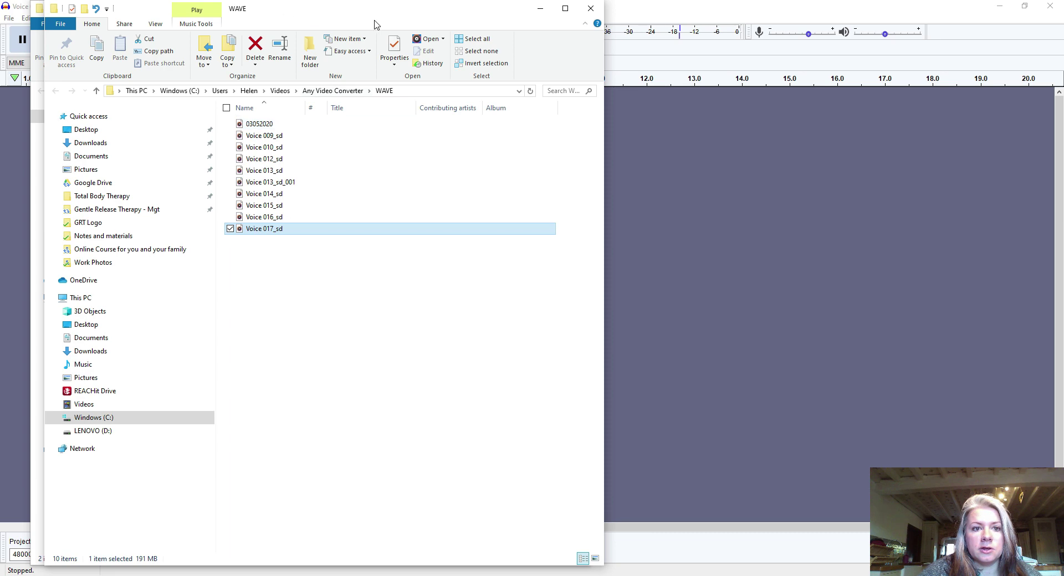
click(566, 8)
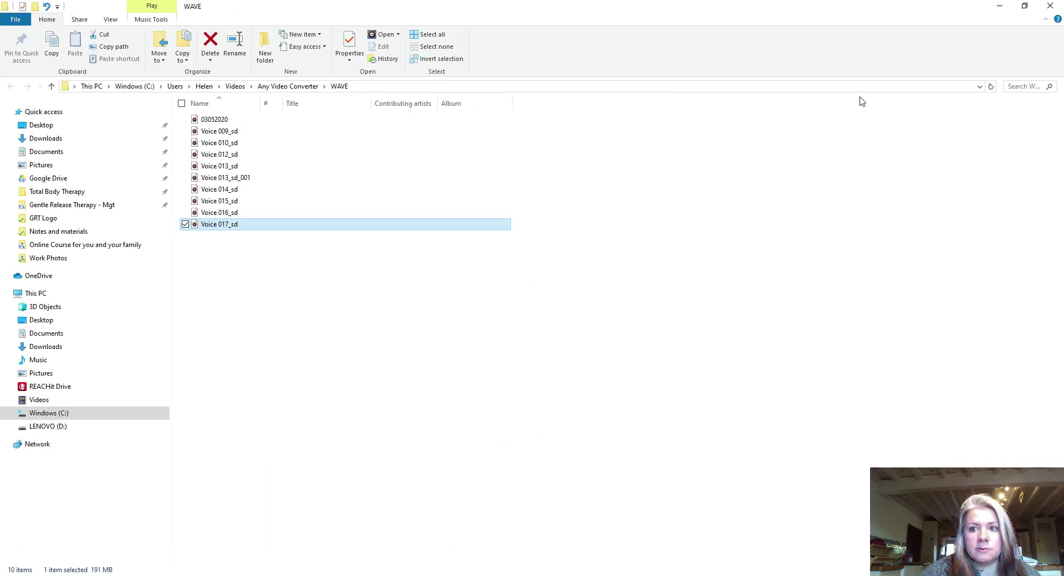
click(1025, 5)
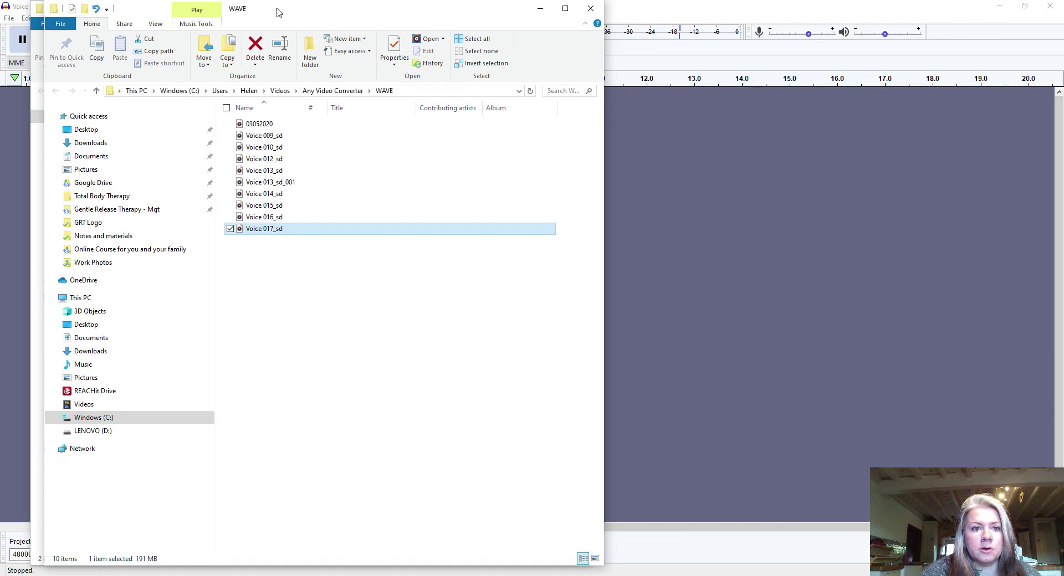
drag(277, 8, 656, 27)
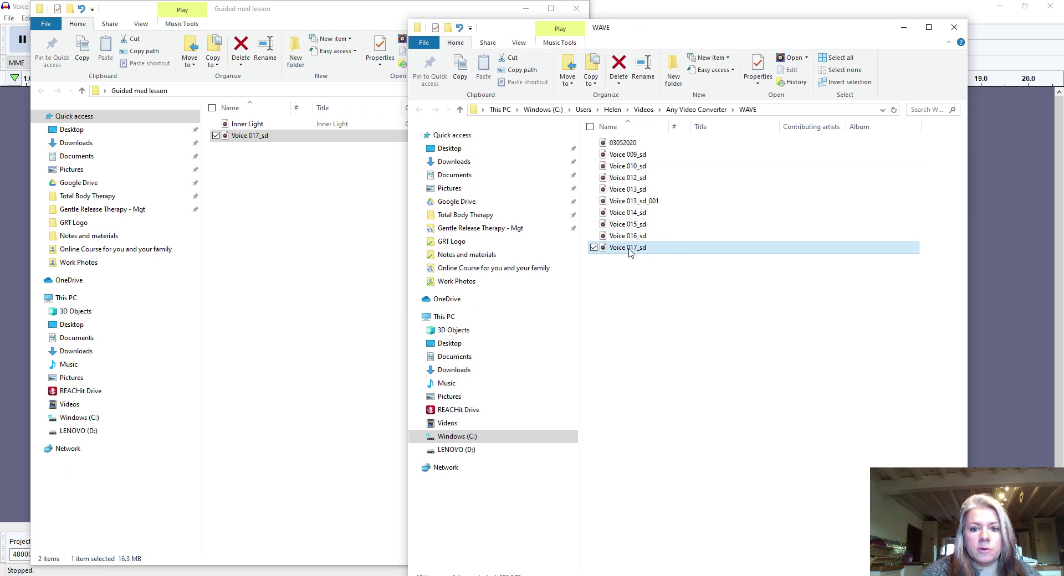
Step: Drag Voice 017_sd into Guided med lesson and minimize both folder windows
drag(630, 252, 263, 258)
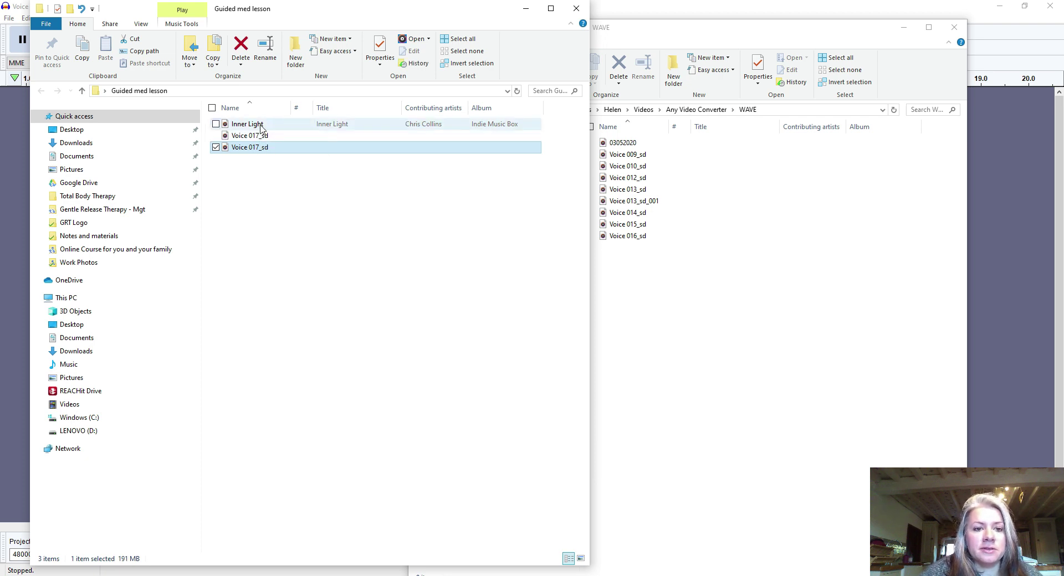
click(903, 28)
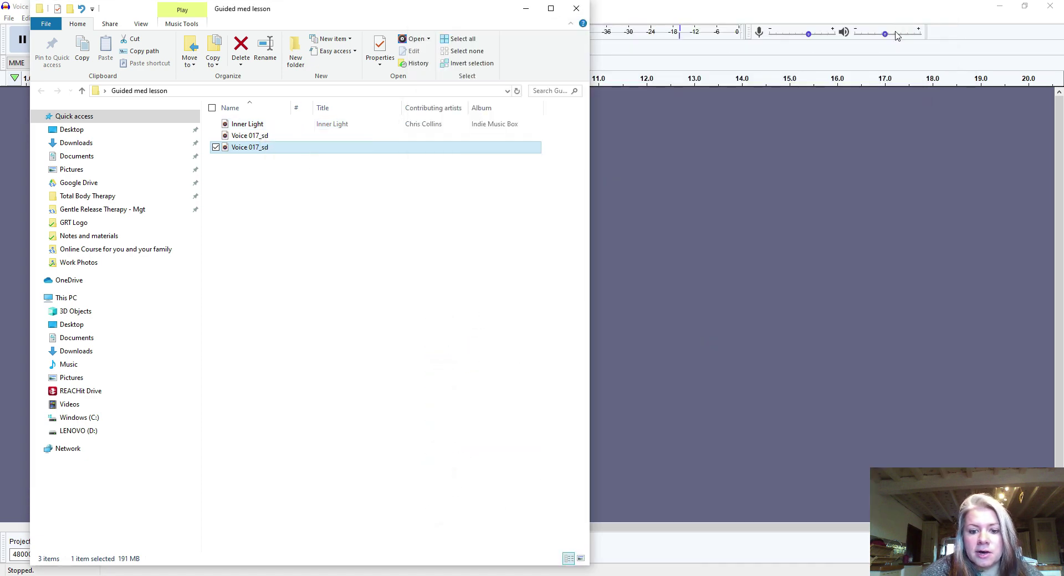
click(526, 8)
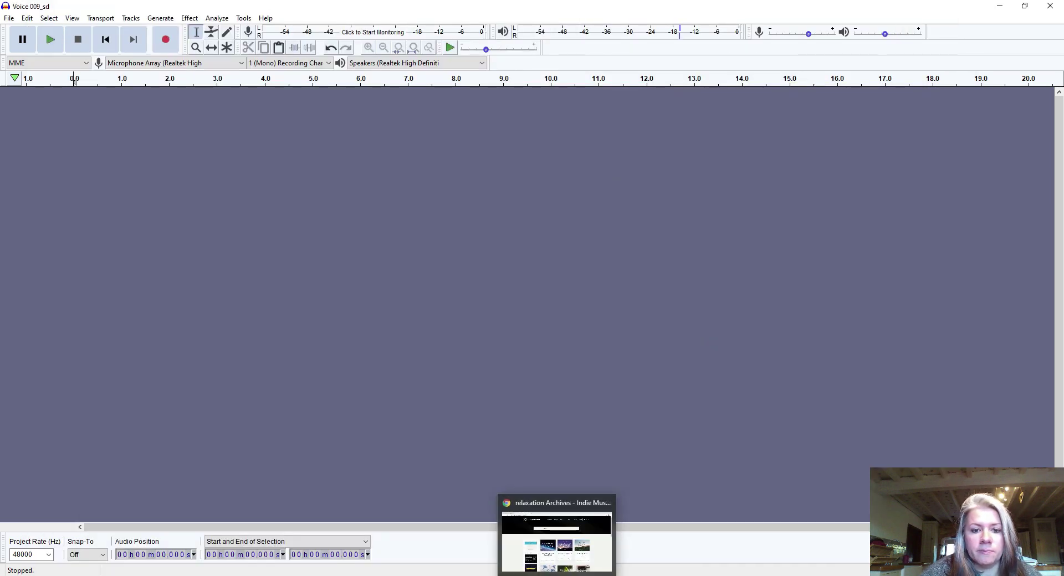
click(557, 575)
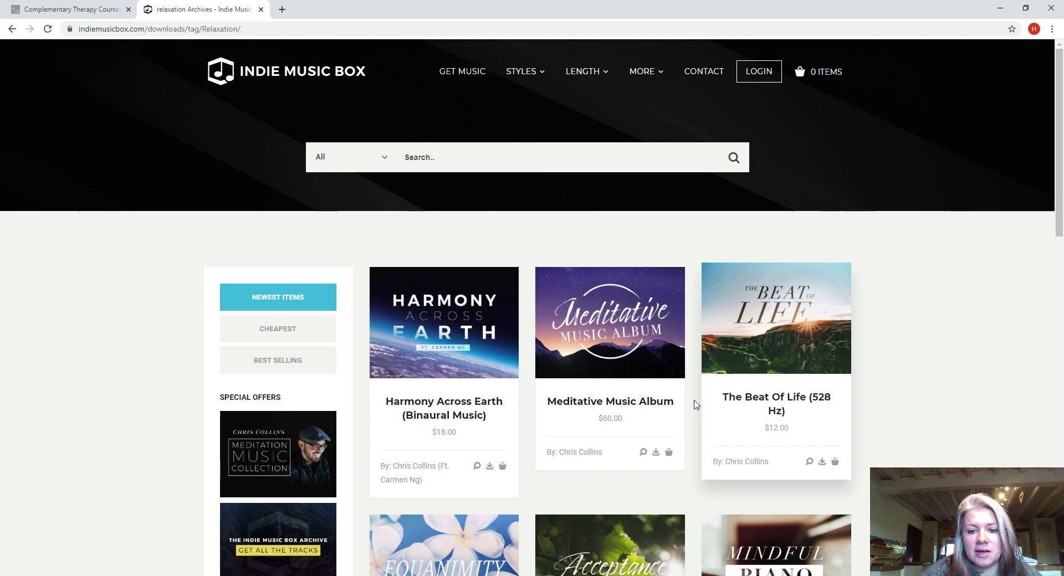
scroll(705, 338, down, 1)
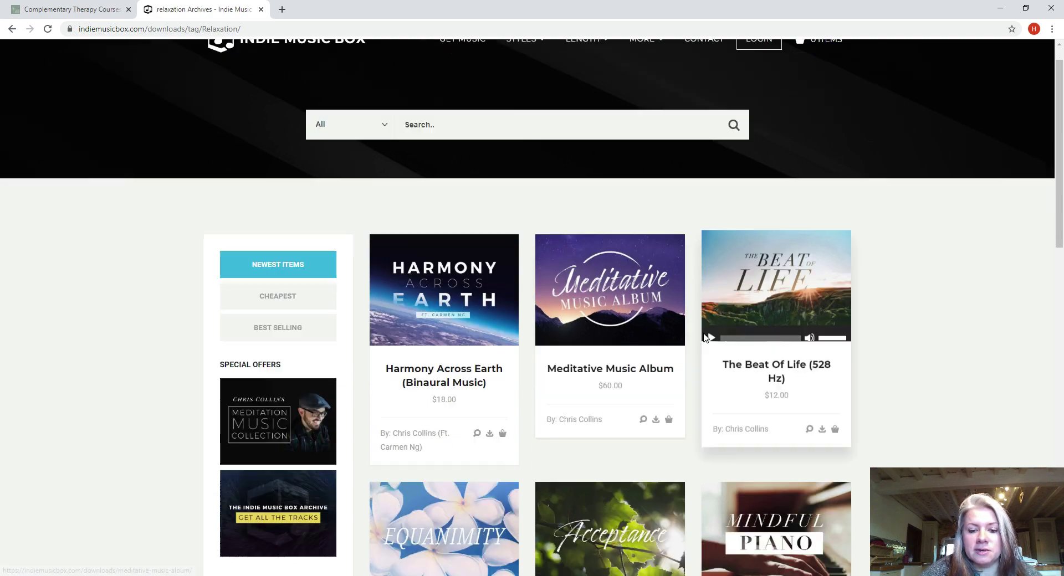
scroll(705, 338, down, 9)
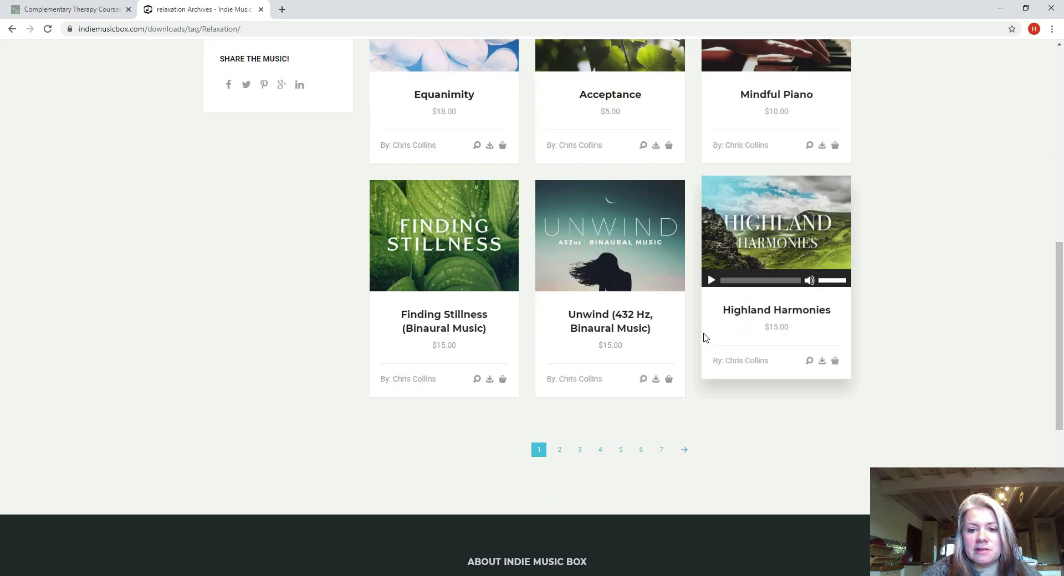
scroll(705, 338, up, 10)
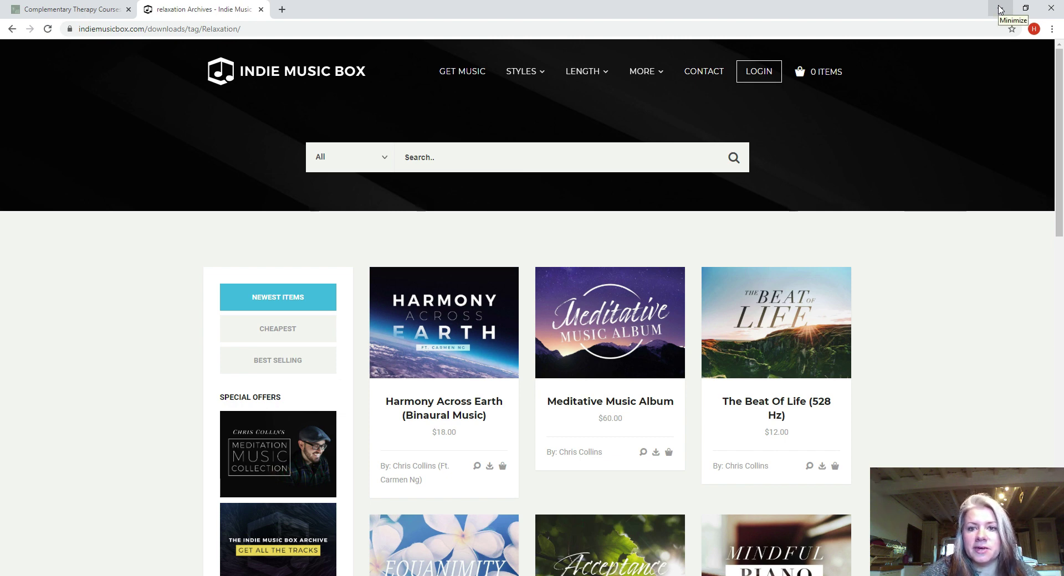
click(1000, 9)
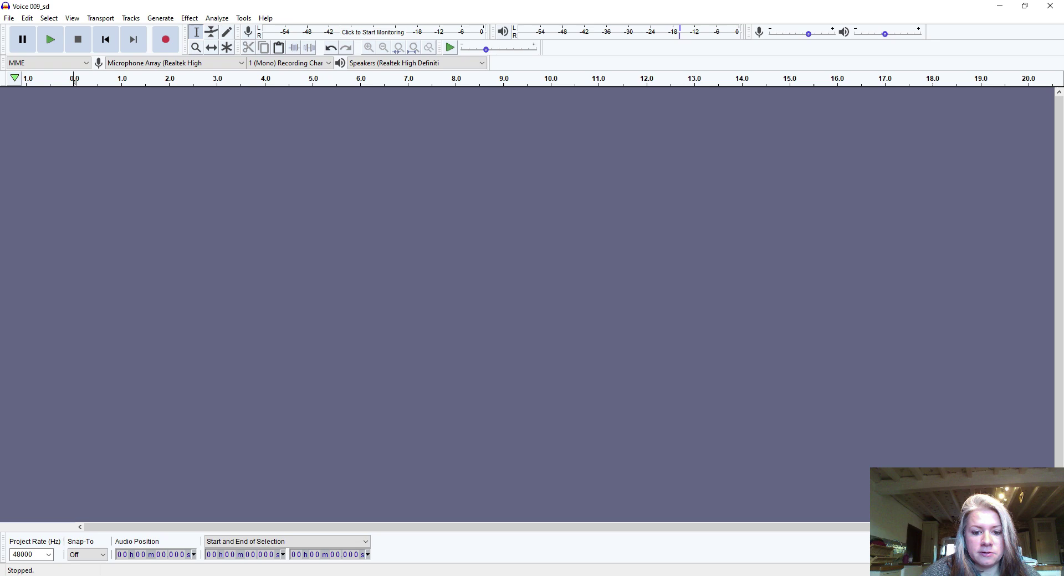
Step: Drag Voice 017_sd from the resized Guided med lesson window into Audacity as a 48000 Hz stereo track
mouse_move(448, 575)
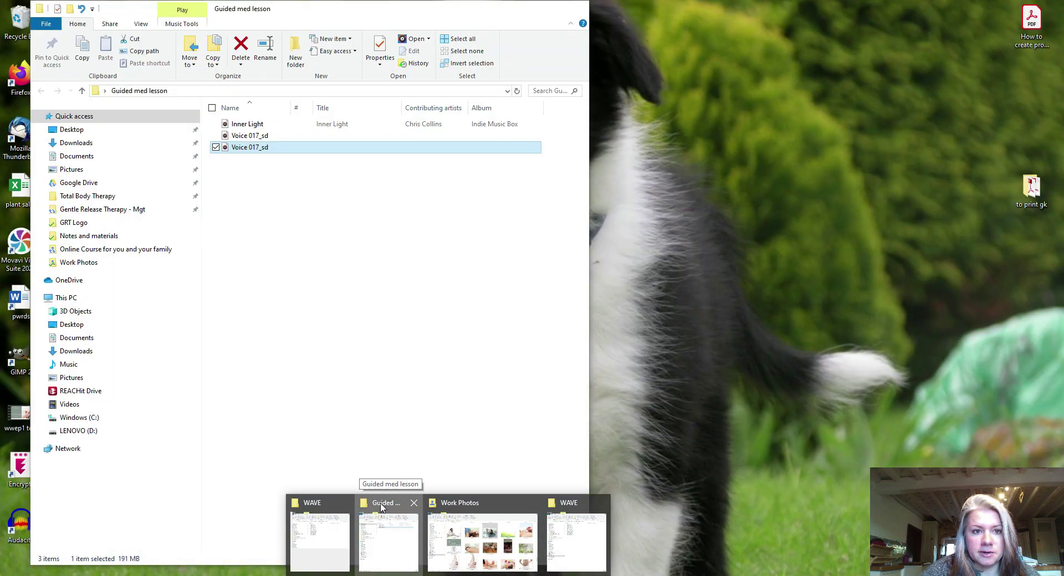
click(381, 507)
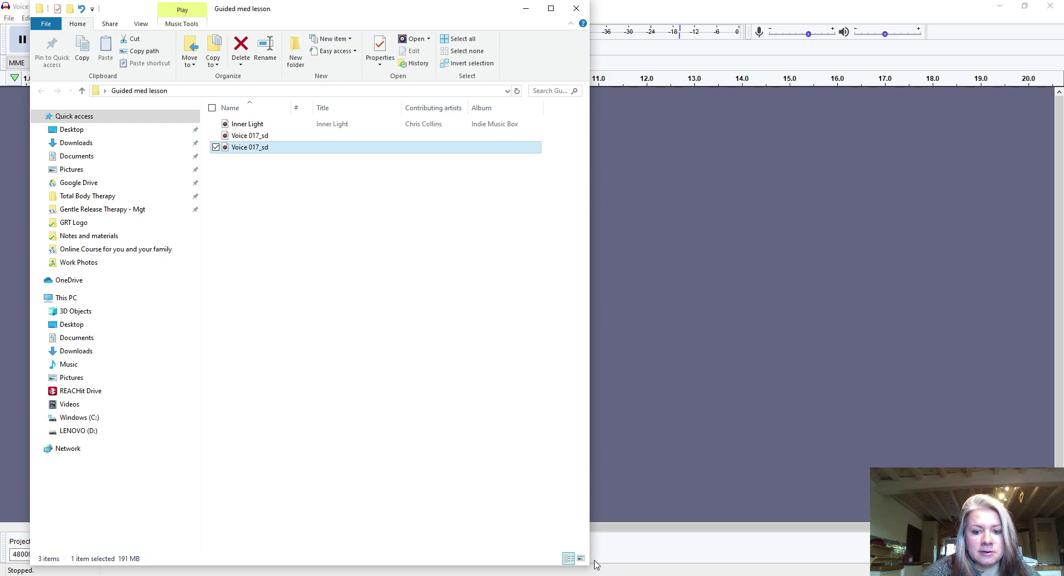
drag(588, 568, 392, 284)
drag(278, 18, 841, 144)
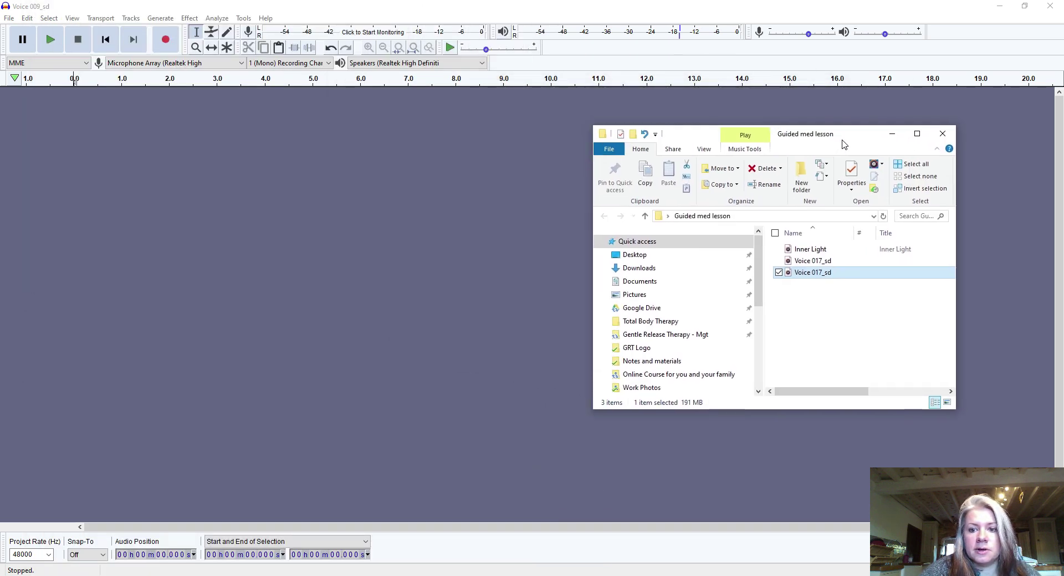
drag(830, 277, 387, 192)
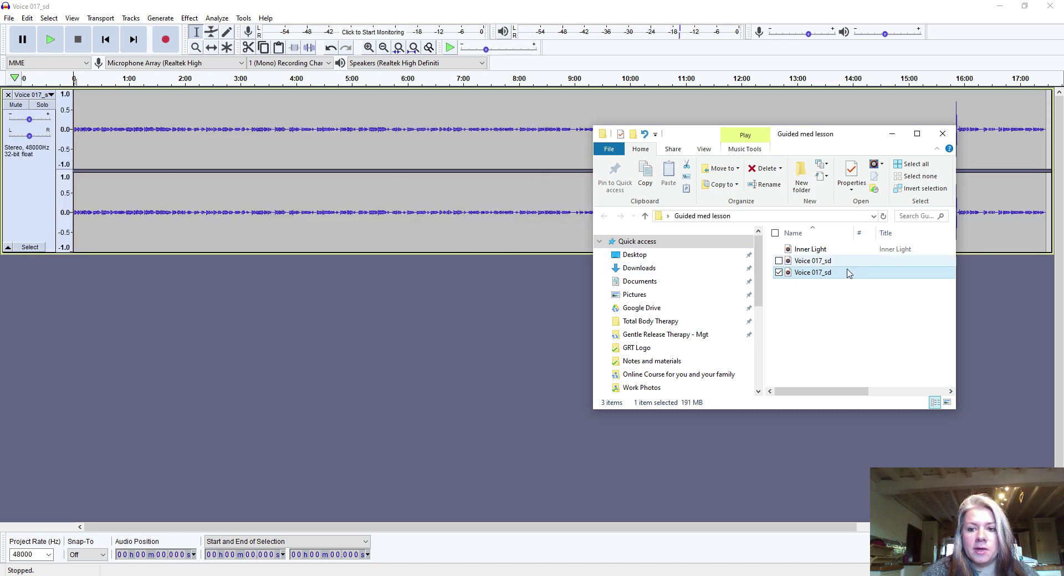
Step: Drag Inner Light into Audacity below the voice track as a 44100 Hz stereo track
click(817, 254)
drag(817, 254, 325, 363)
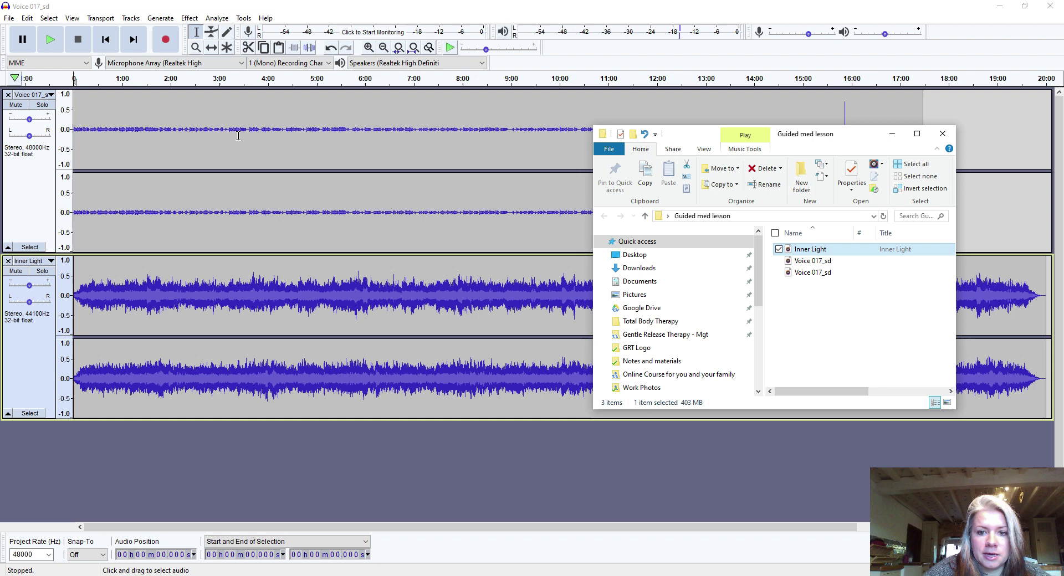
Step: Close the folder window and zoom to the 0:00–6:00 selection on the voice track
click(942, 134)
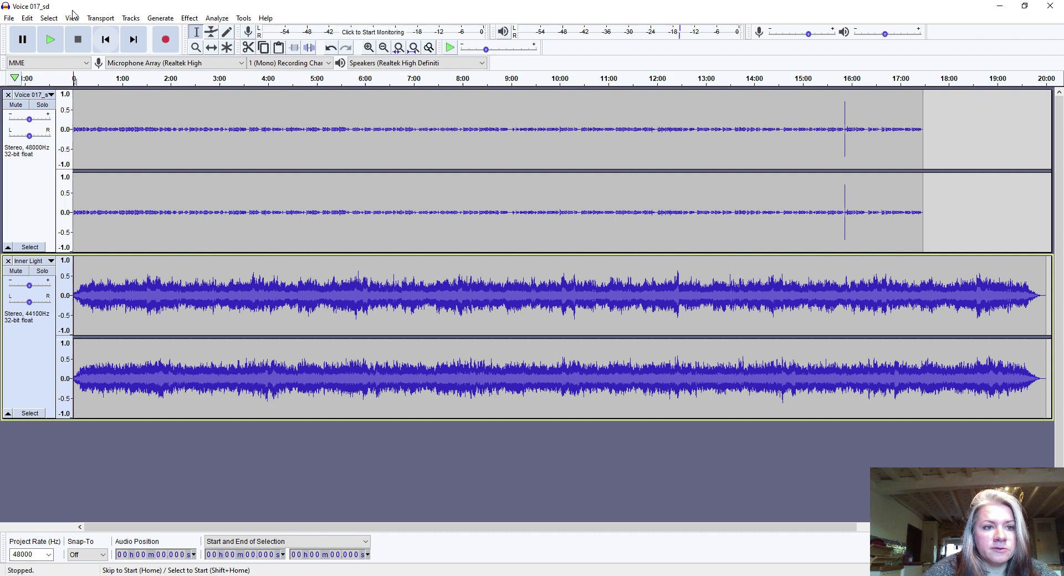
drag(74, 130, 366, 140)
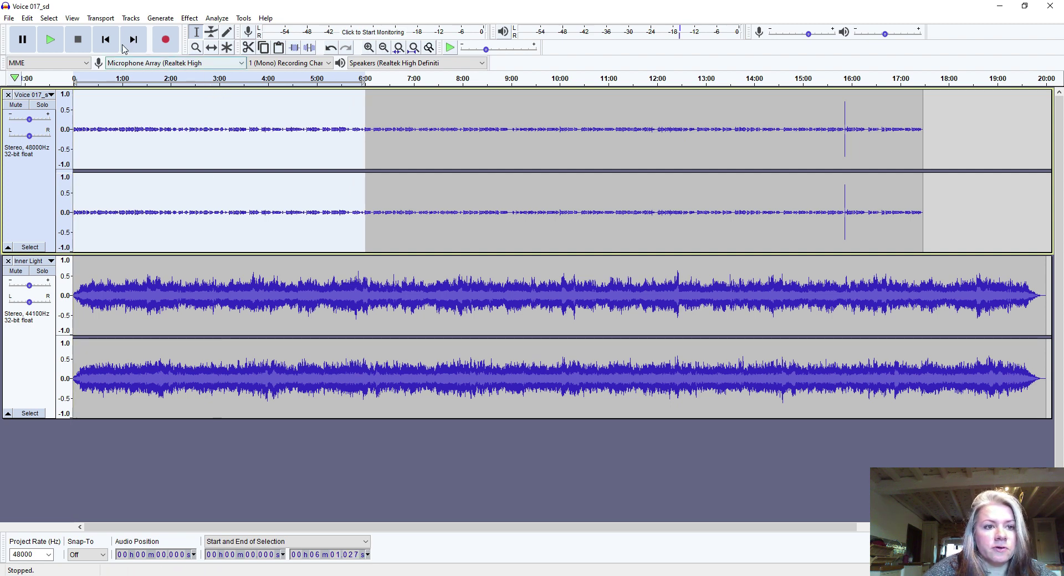
click(72, 18)
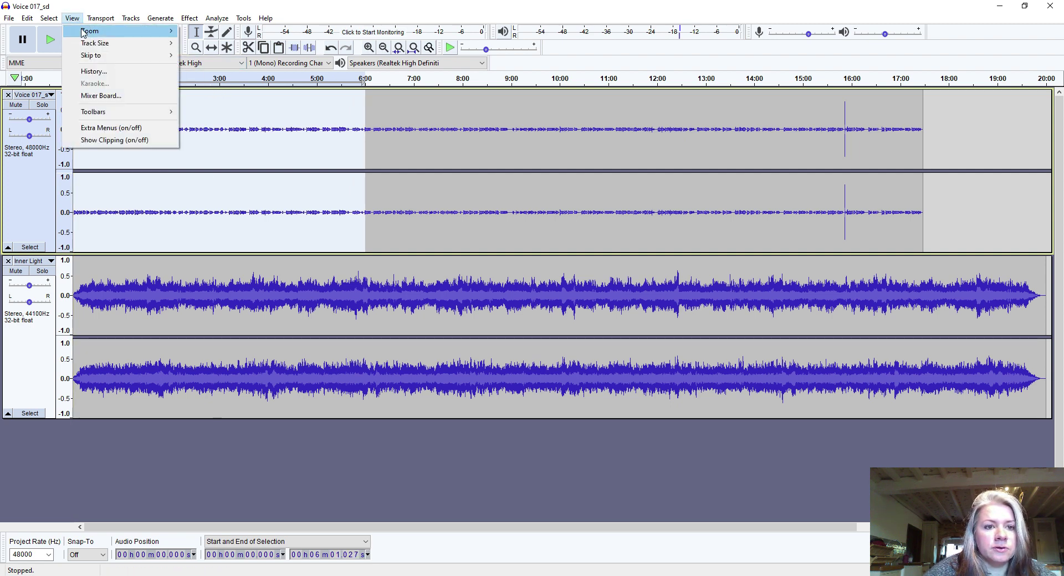
mouse_move(86, 32)
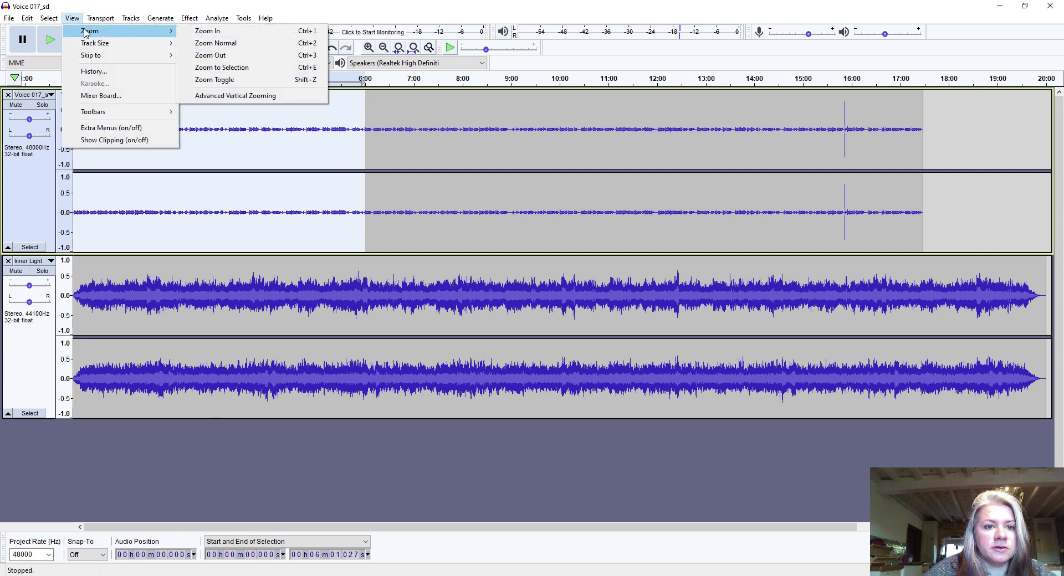
click(225, 69)
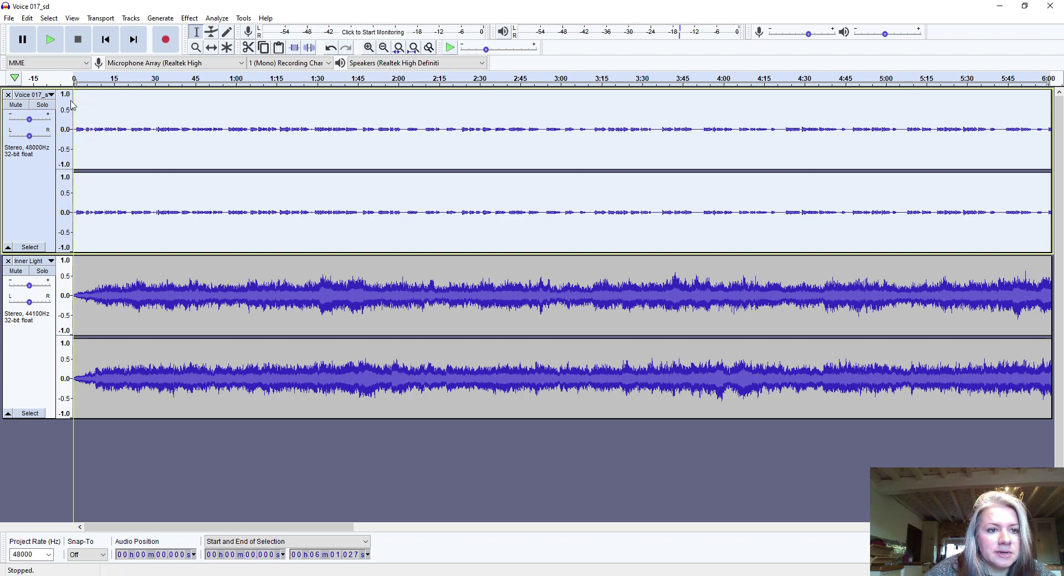
Step: Zoom to the first two minutes (0–2:08) of the voice track
click(106, 105)
click(126, 118)
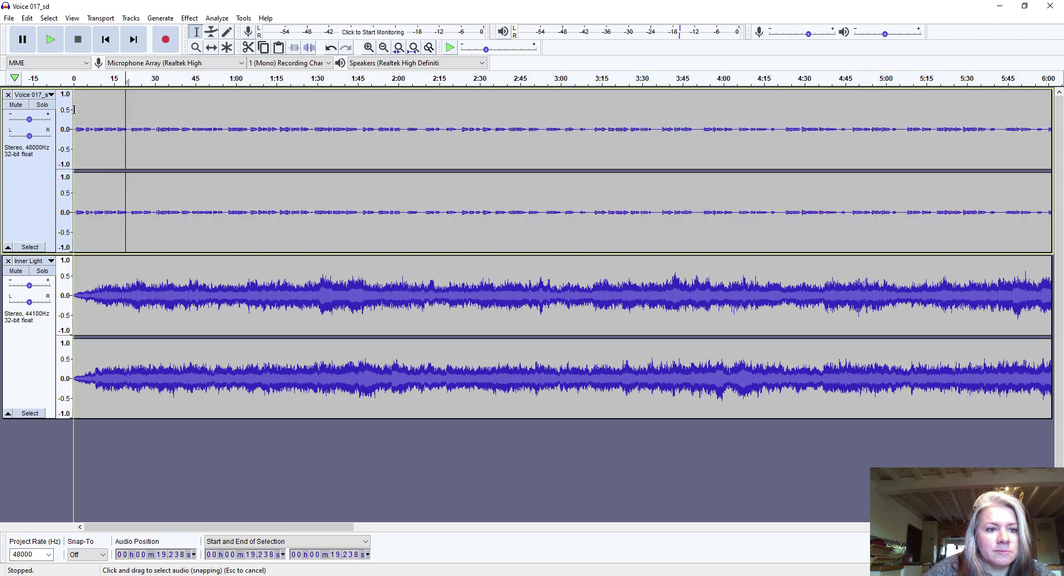
drag(189, 122, 420, 139)
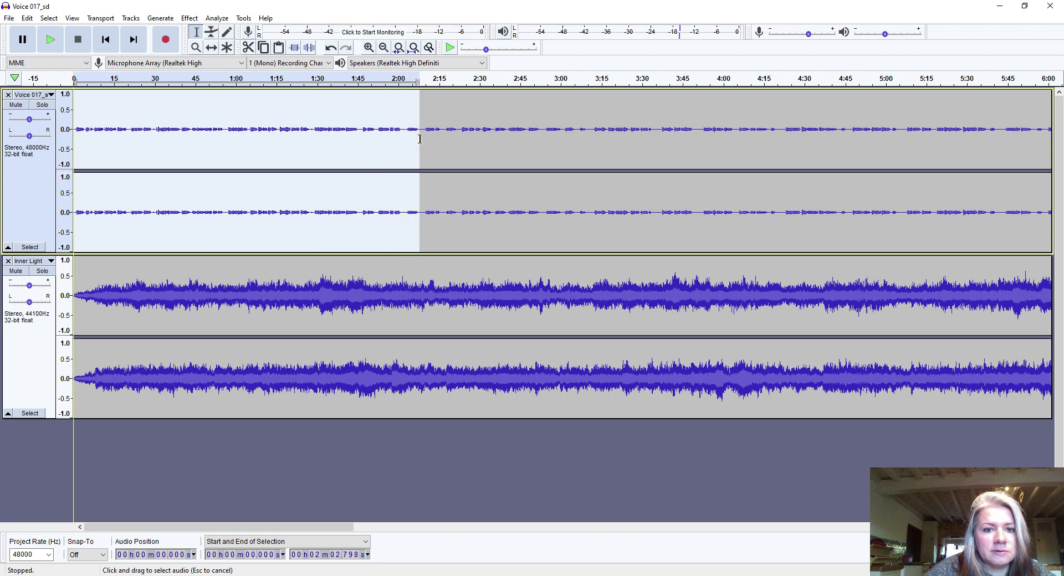
click(72, 18)
mouse_move(103, 32)
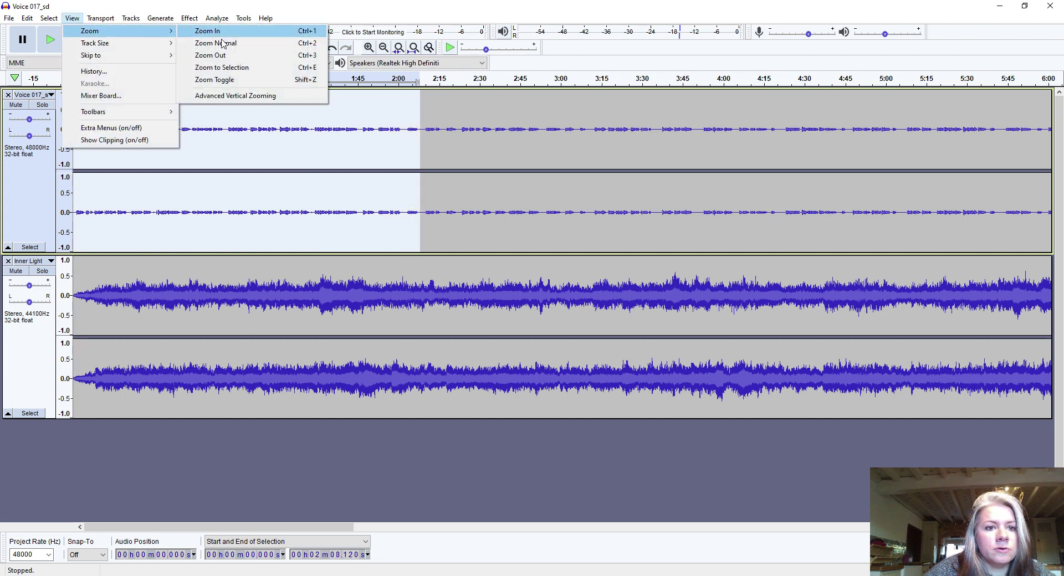
click(240, 67)
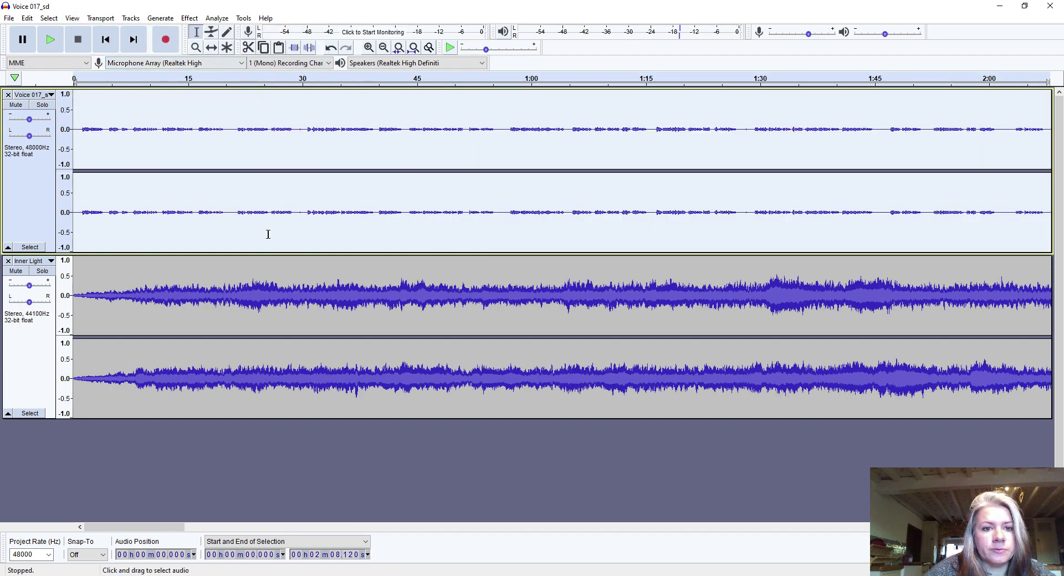
click(128, 146)
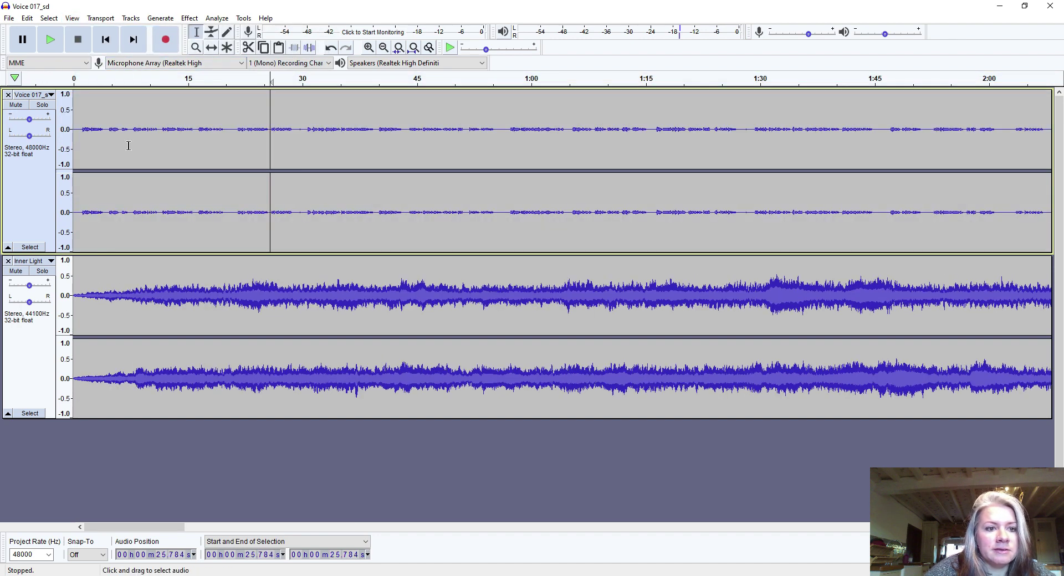
Step: Audition the opening around 4.43 s, then place the cursor at 20.772 s on the voice track
click(103, 130)
click(106, 131)
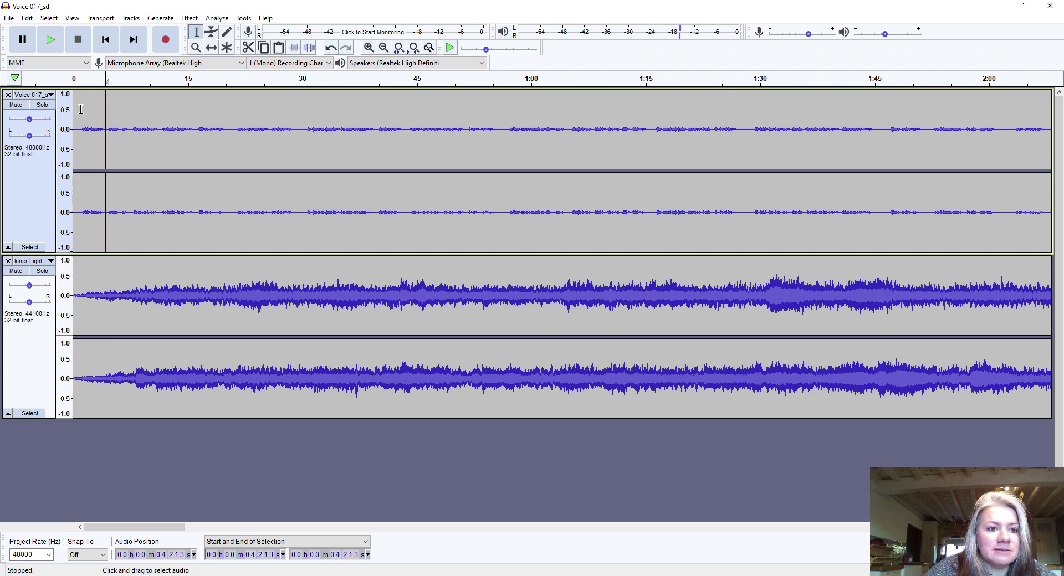
click(82, 110)
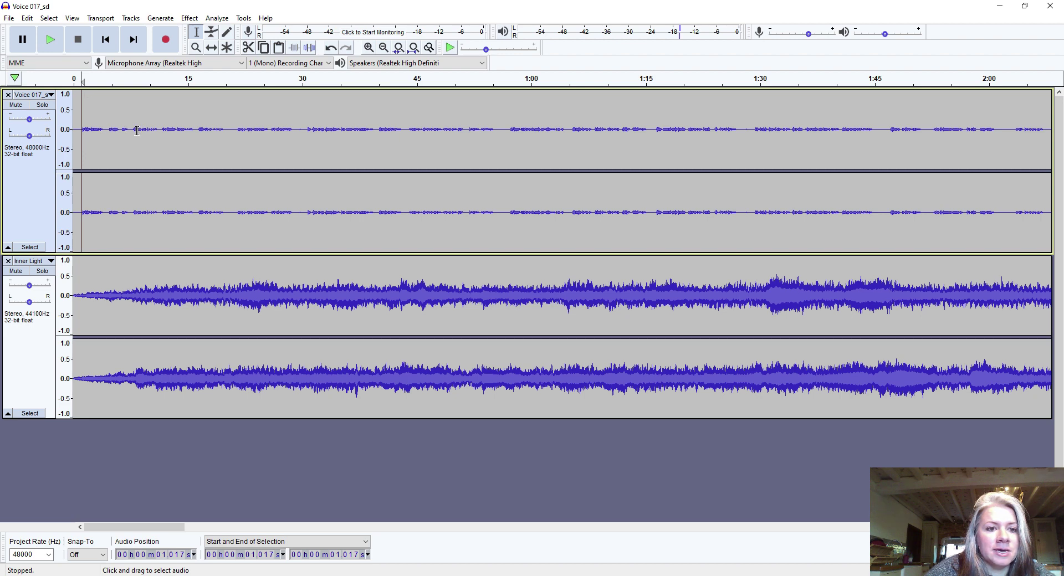
click(107, 129)
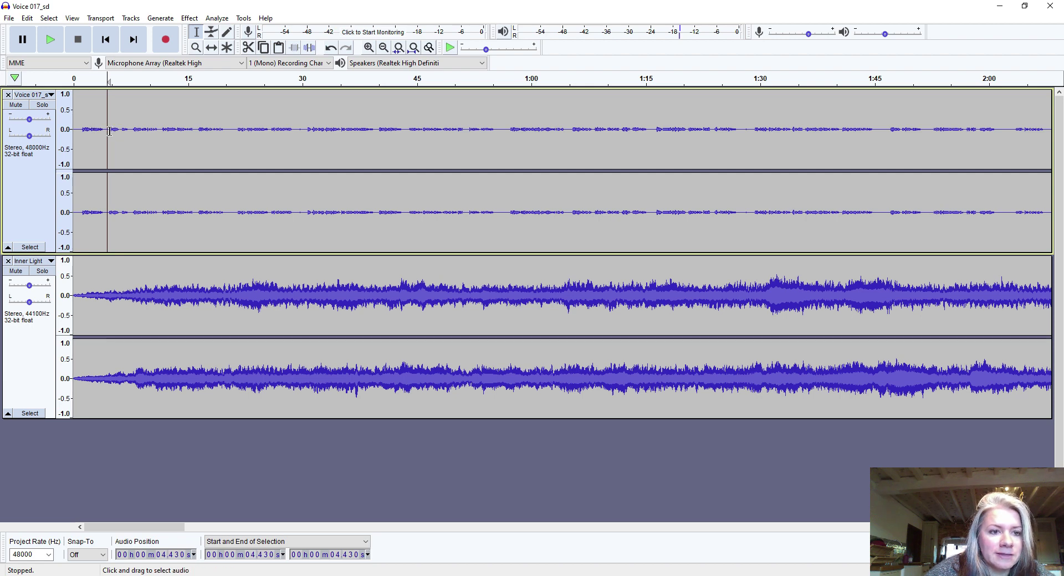
drag(104, 123, 120, 129)
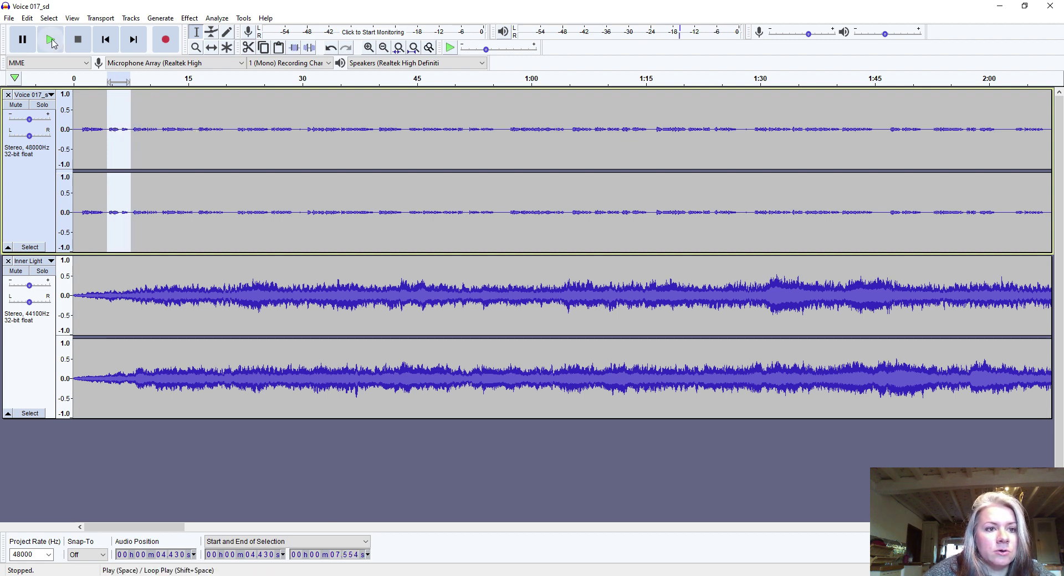
click(29, 21)
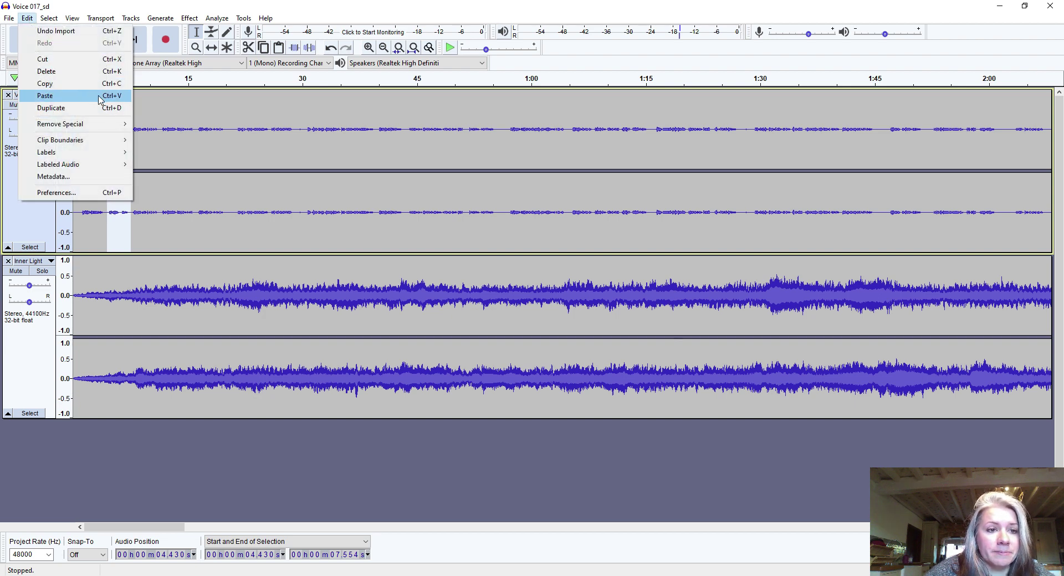
click(227, 161)
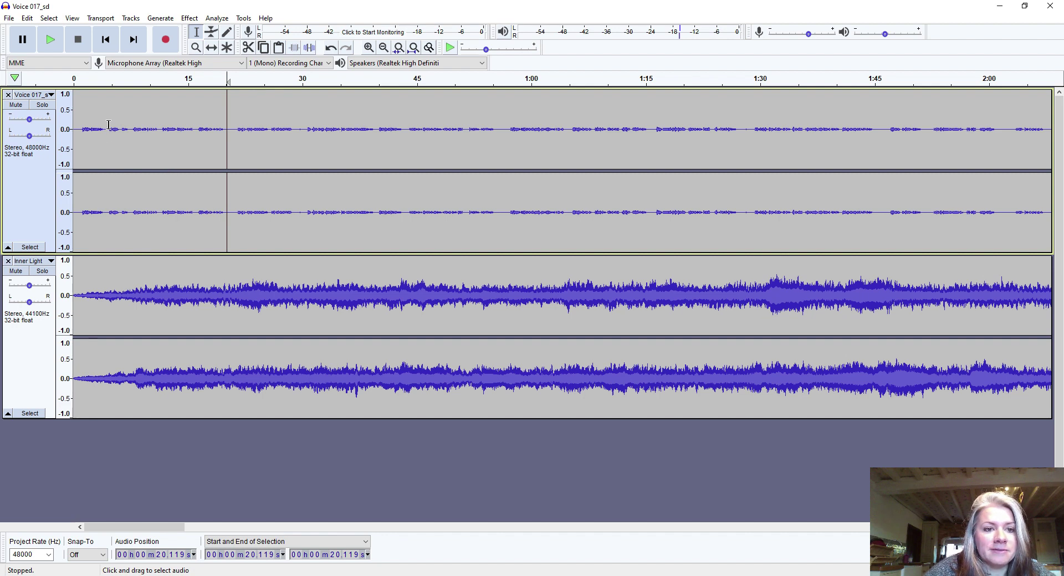
click(231, 128)
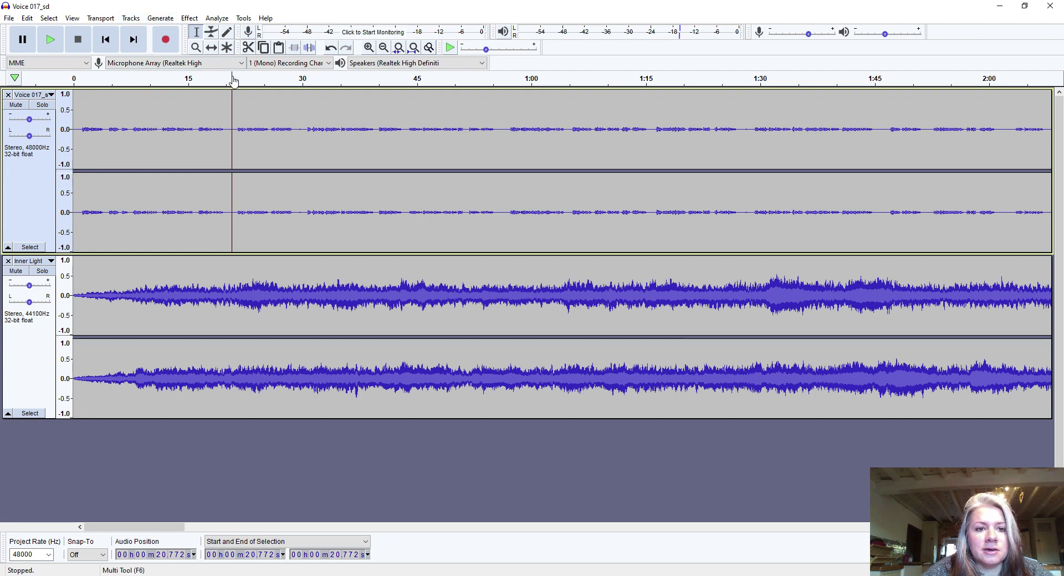
click(160, 18)
click(175, 84)
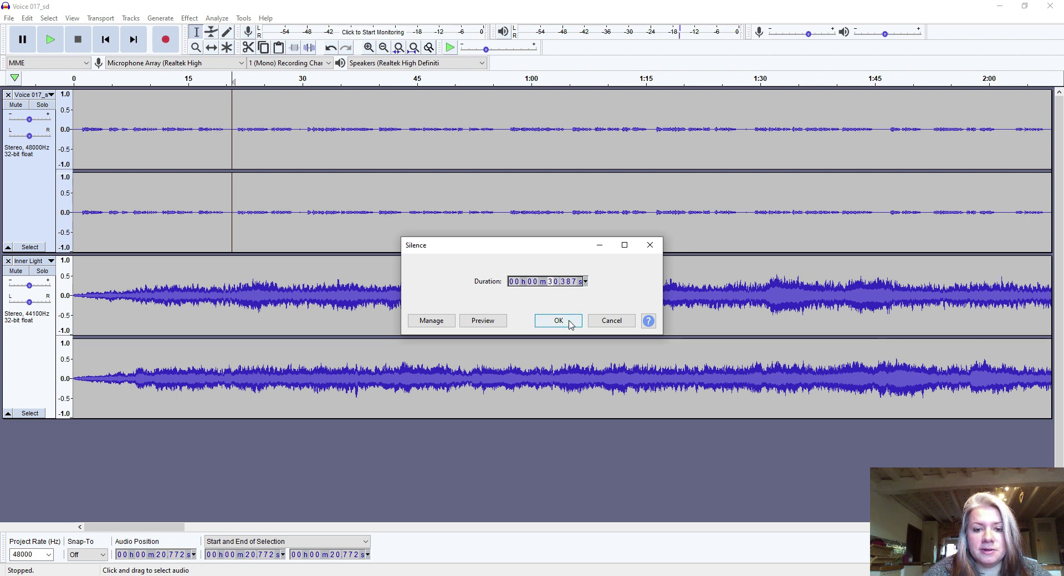
click(603, 322)
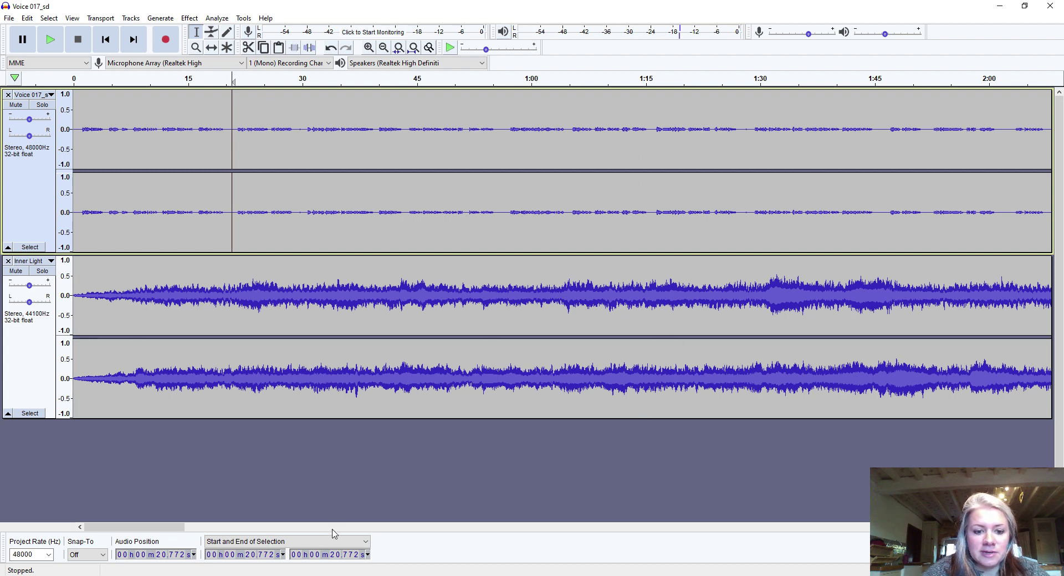
Step: Scroll to the project end and select Inner Light from 17:28.6 to 19:29.7
drag(214, 529, 1023, 519)
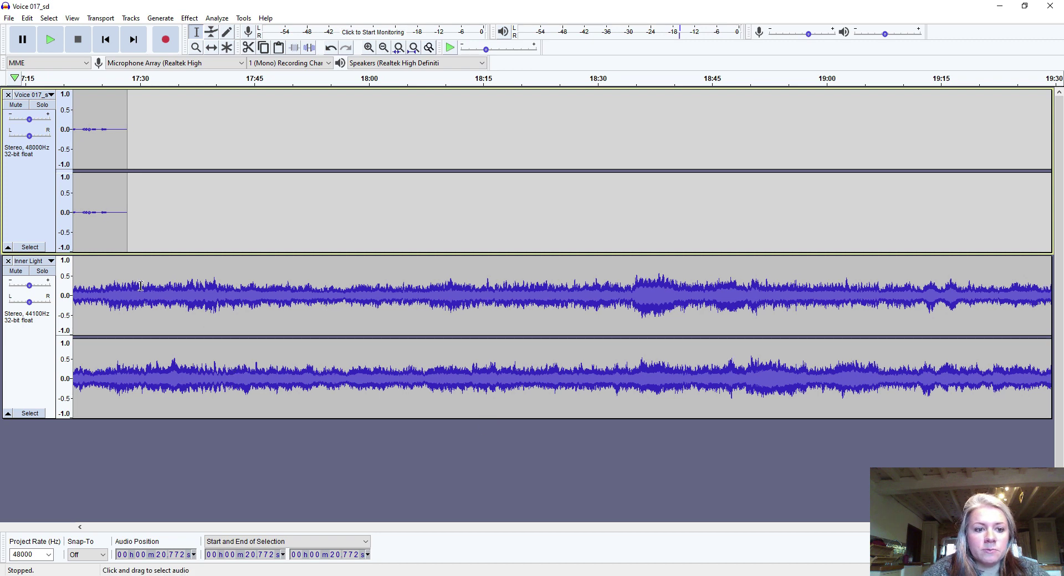
drag(129, 285, 1003, 296)
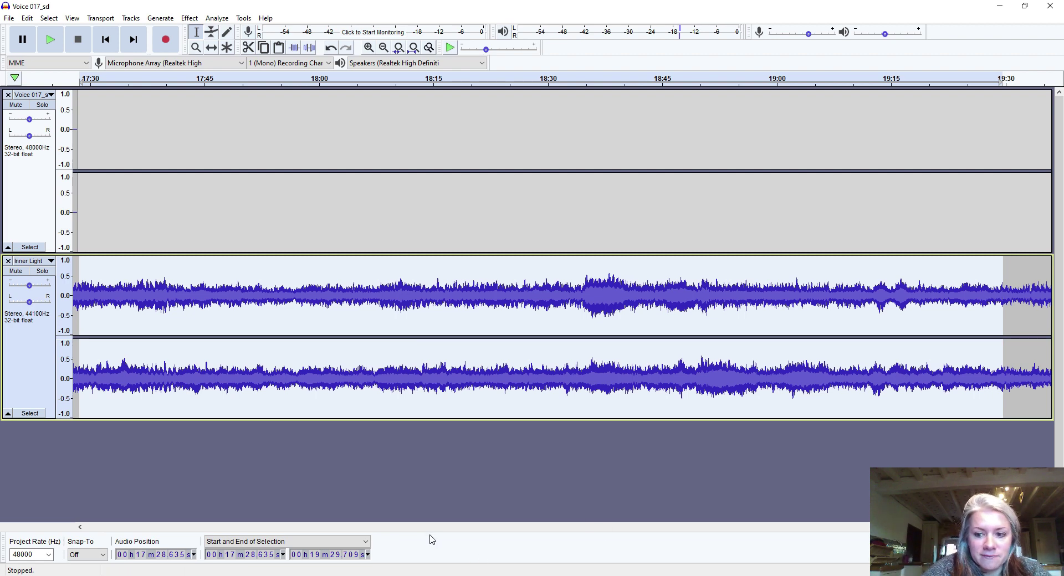
scroll(563, 255, right, 5)
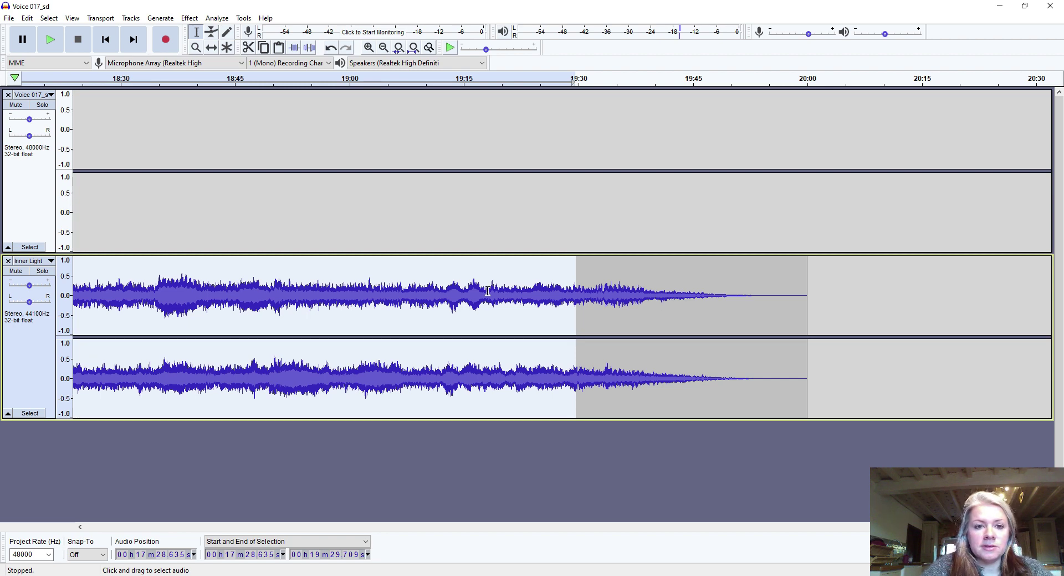
Step: Export as MP3 named Voice 017_sd into the Guided med playing folder
click(10, 19)
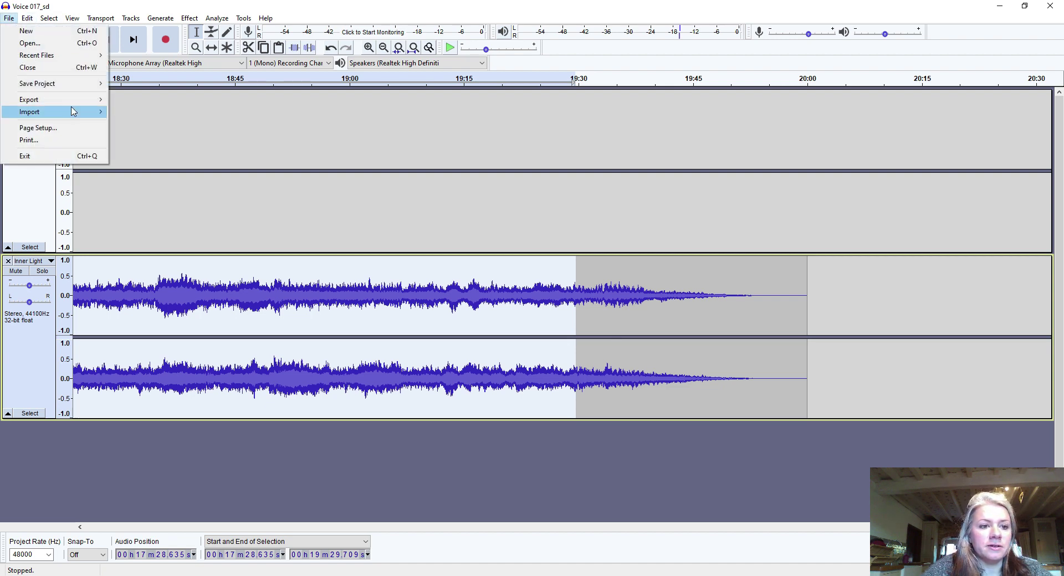
mouse_move(72, 100)
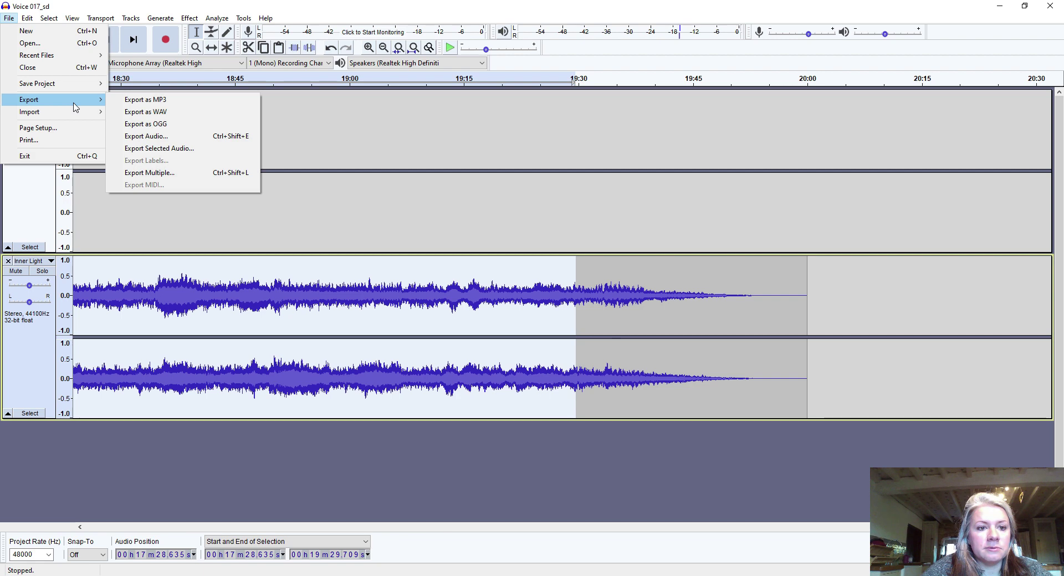
click(146, 101)
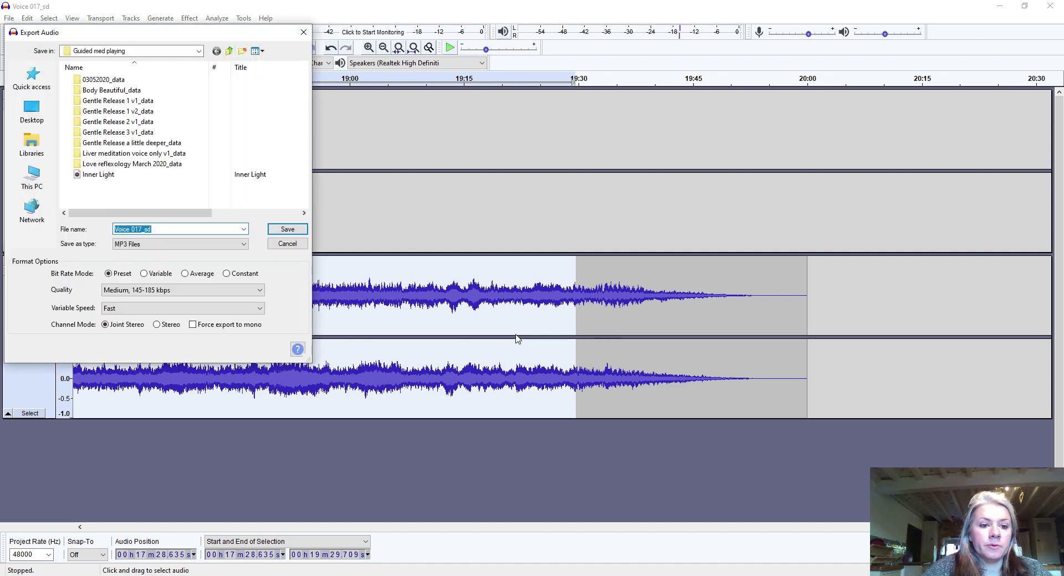
click(287, 227)
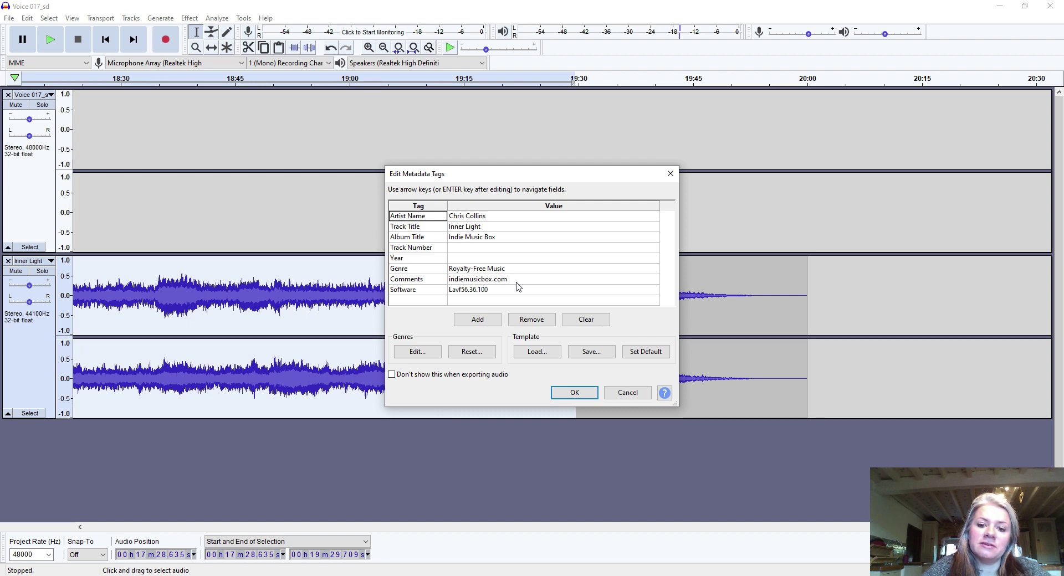
Step: Cancel the Edit Metadata Tags dialog to return to the voice and Inner Light tracks
click(625, 397)
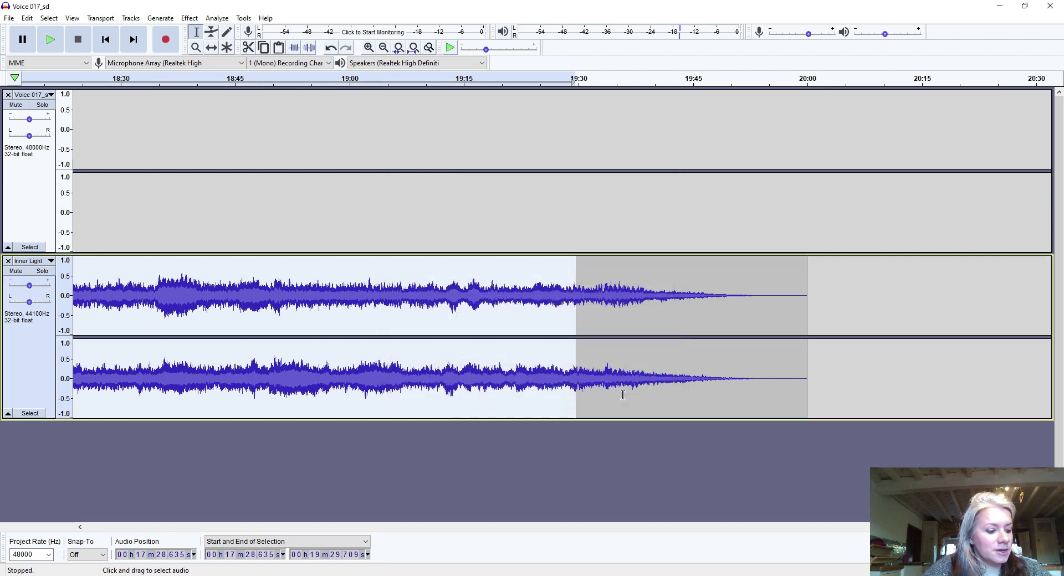